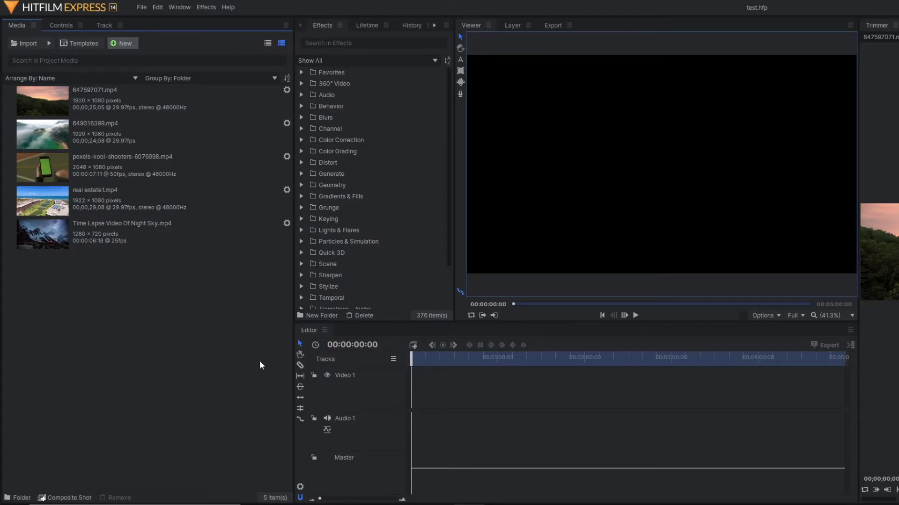
Create Composite Shot 1 and drop pexels-kool-shooters-6076998.mp4 into its timeline.
{"action": "left_click", "coordinate": [125, 41]}
{"action": "left_click", "coordinate": [135, 54]}
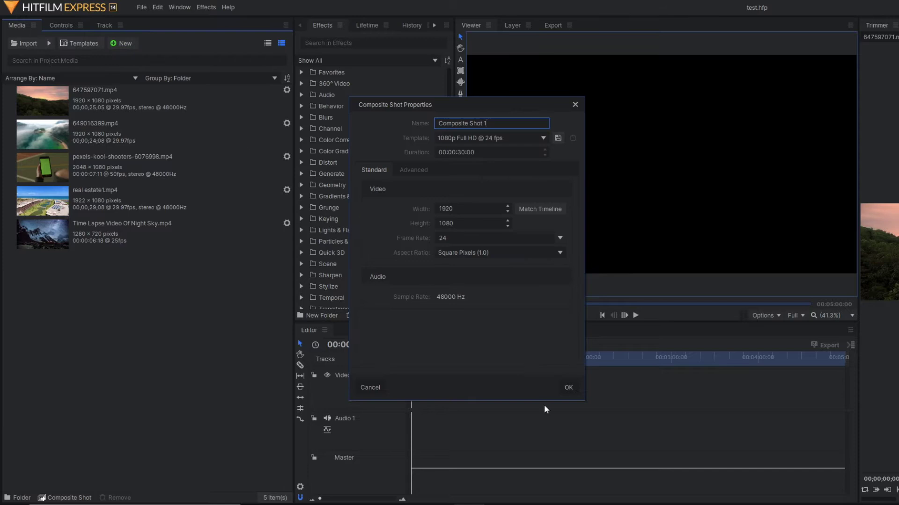
{"action": "left_click", "coordinate": [568, 387]}
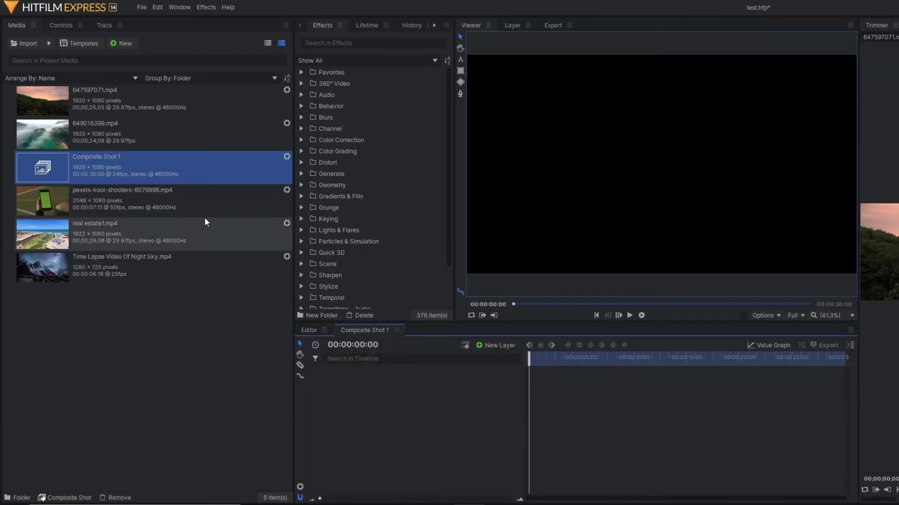
{"action": "left_click_drag", "start_coordinate": [173, 216], "coordinate": [389, 399]}
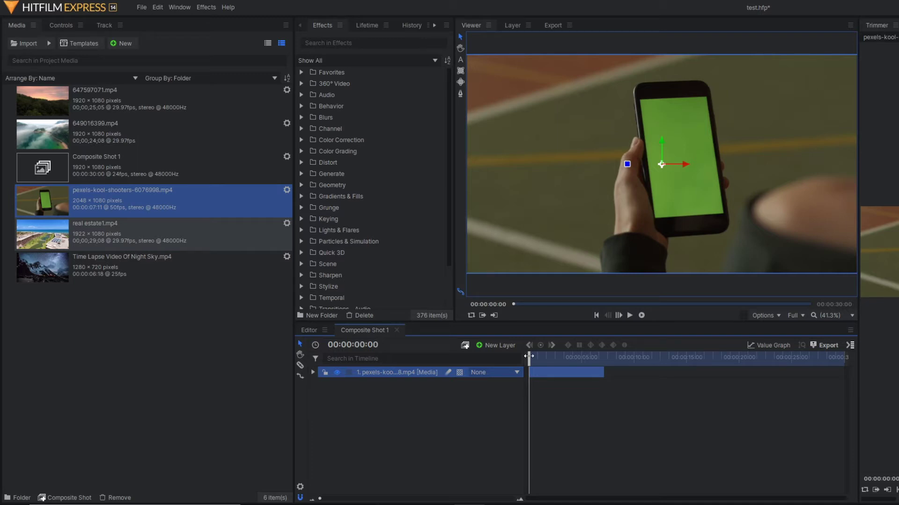
Add a point layer and duplicate it into four point layers.
{"action": "left_click", "coordinate": [492, 348]}
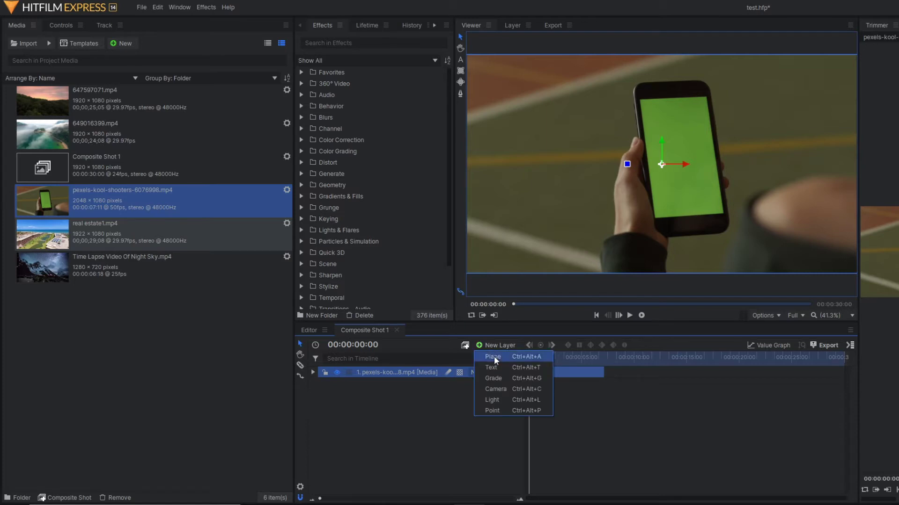
{"action": "left_click", "coordinate": [491, 411]}
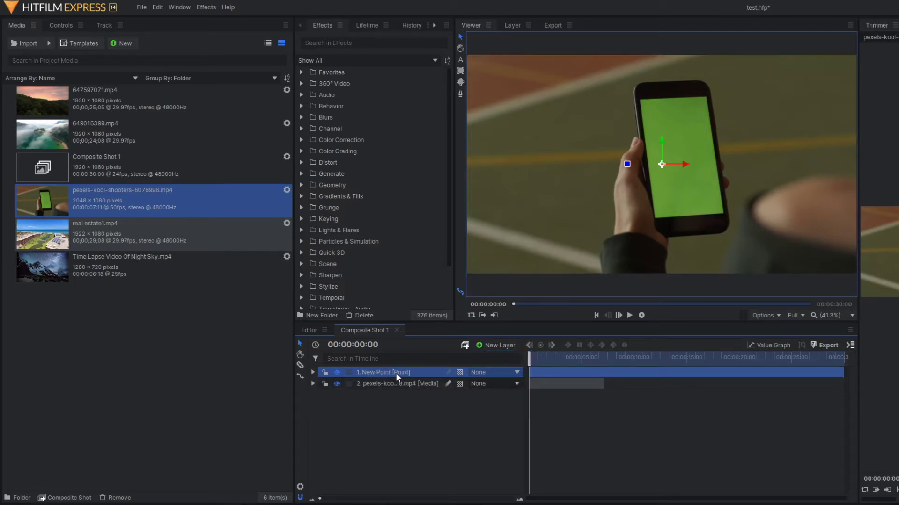
{"action": "key", "text": "ctrl+d"}
{"action": "key", "text": "ctrl+d"}
{"action": "key", "text": "ctrl+d"}
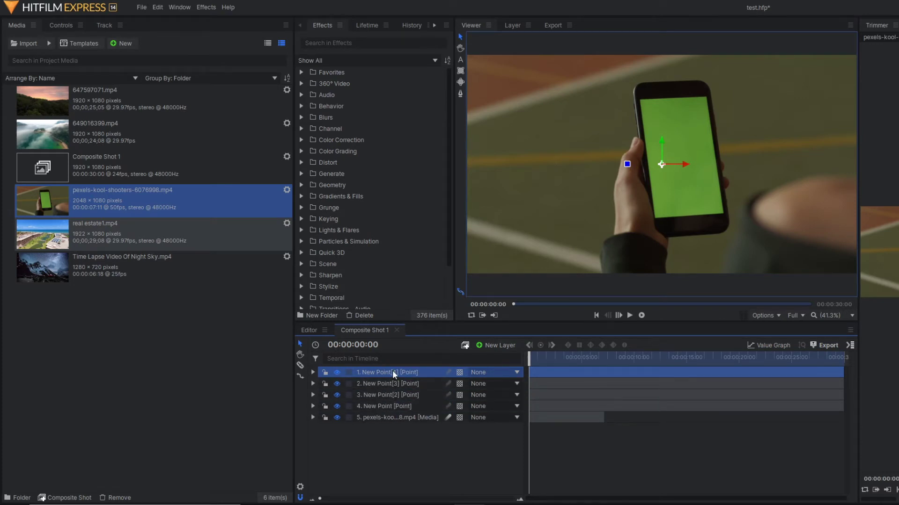
Rename the point layers 'top left', 'top right', 'bottomleft' and 'bottom right'.
{"action": "double_click", "coordinate": [392, 372]}
{"action": "type", "text": "top left"}
{"action": "key", "text": "Return"}
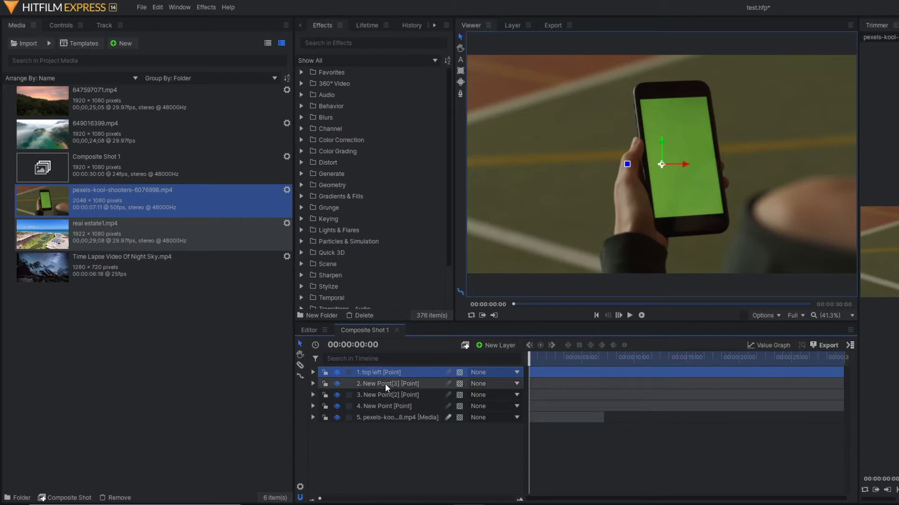
{"action": "double_click", "coordinate": [385, 384]}
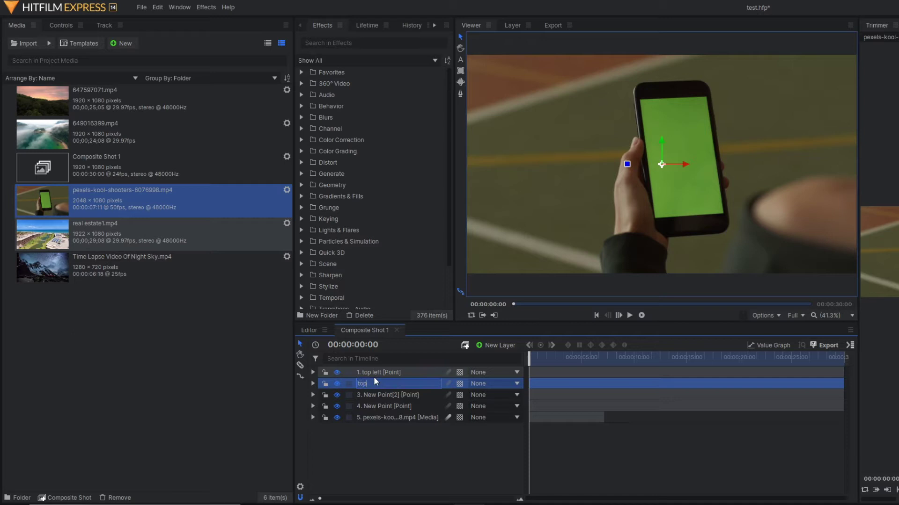
{"action": "type", "text": "top right"}
{"action": "key", "text": "Return"}
{"action": "double_click", "coordinate": [384, 395]}
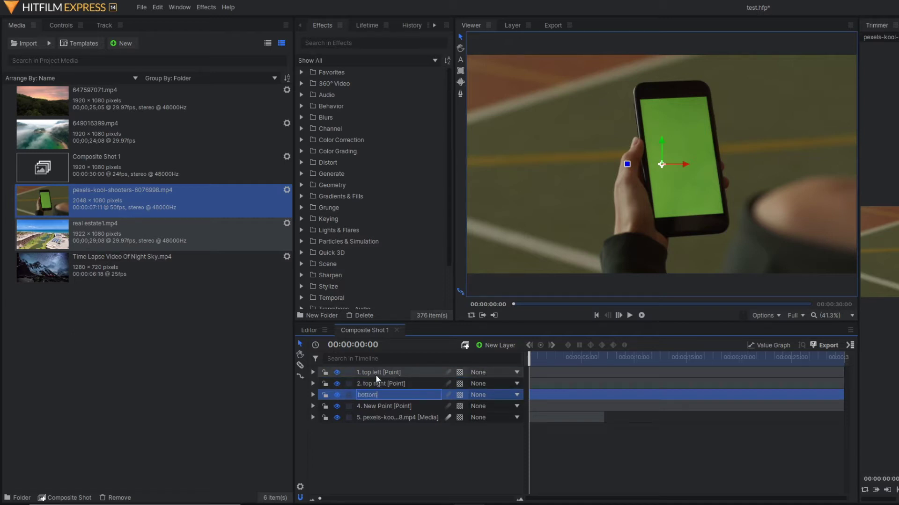
{"action": "type", "text": "bottomleft"}
{"action": "key", "text": "Return"}
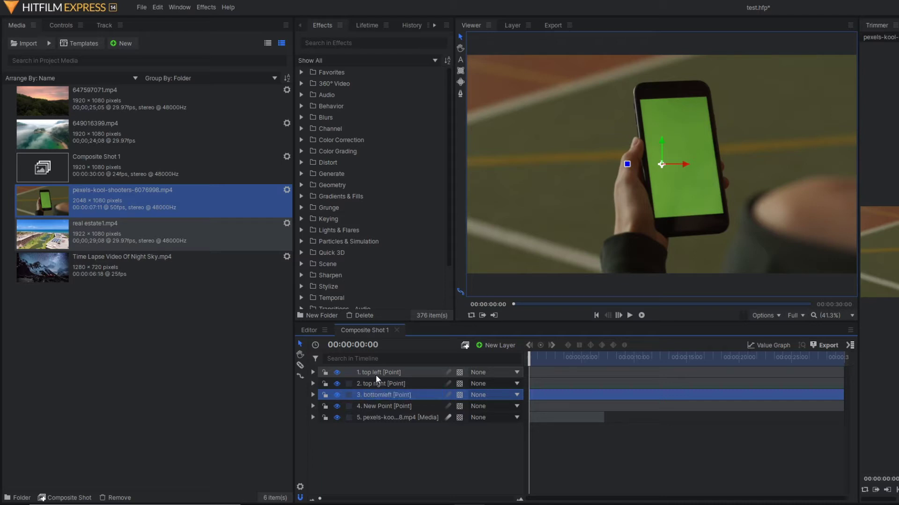
{"action": "double_click", "coordinate": [373, 406]}
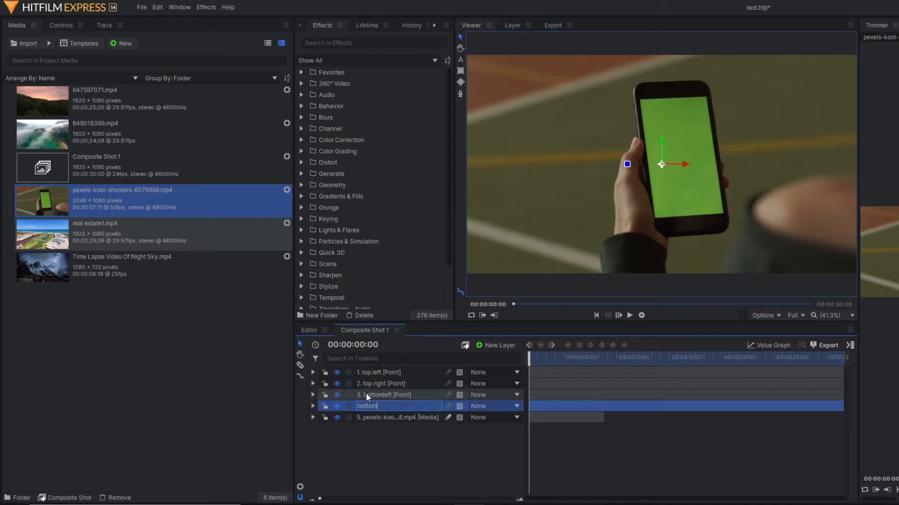
{"action": "type", "text": "bottom right"}
{"action": "key", "text": "Return"}
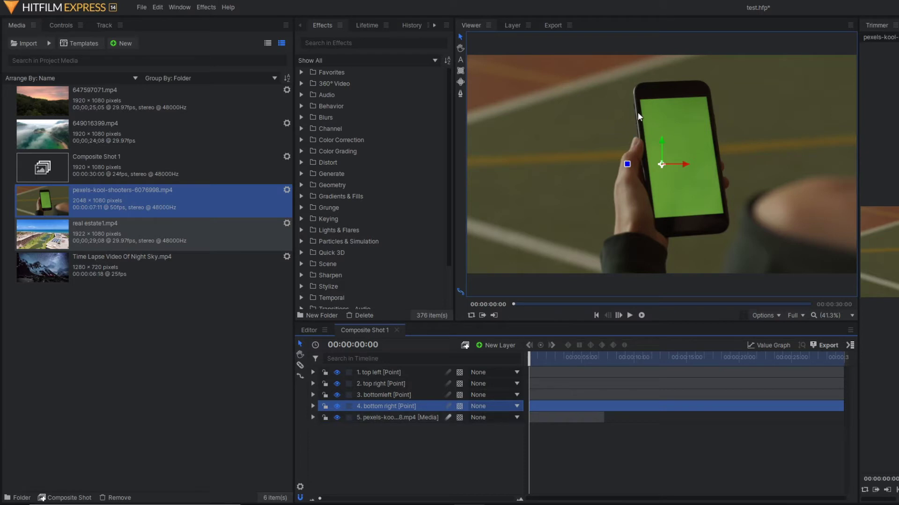
Add a tracker to the phone clip layer's Tracks and rename it 'top left'.
{"action": "left_click", "coordinate": [365, 416]}
{"action": "left_click", "coordinate": [312, 417]}
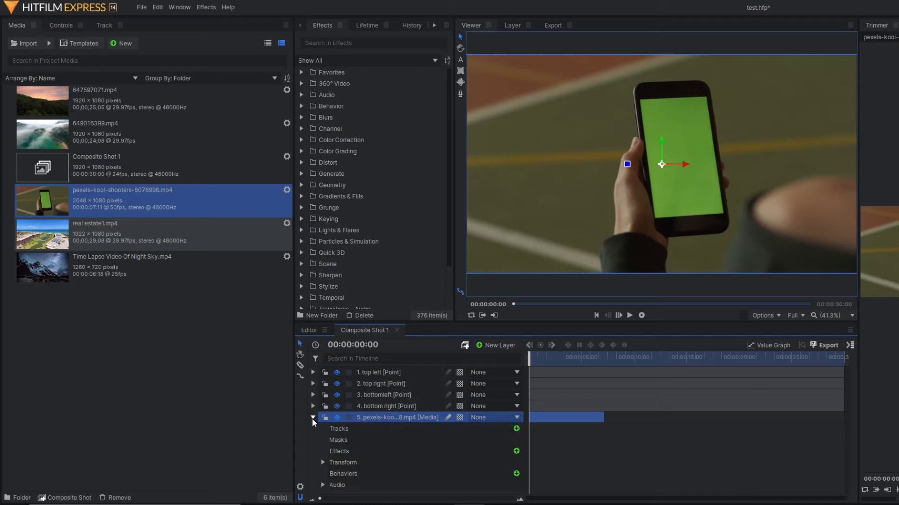
{"action": "left_click", "coordinate": [516, 428]}
{"action": "double_click", "coordinate": [358, 441]}
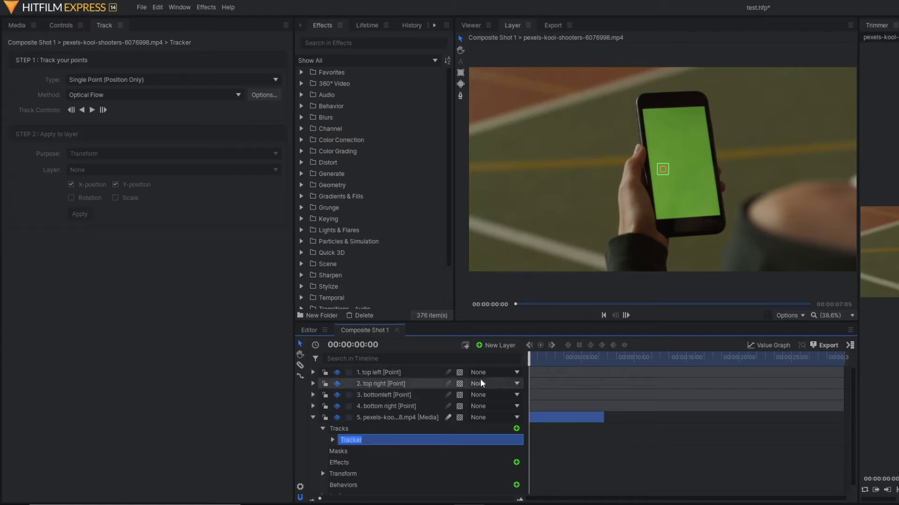
{"action": "type", "text": "top left"}
{"action": "key", "text": "Return"}
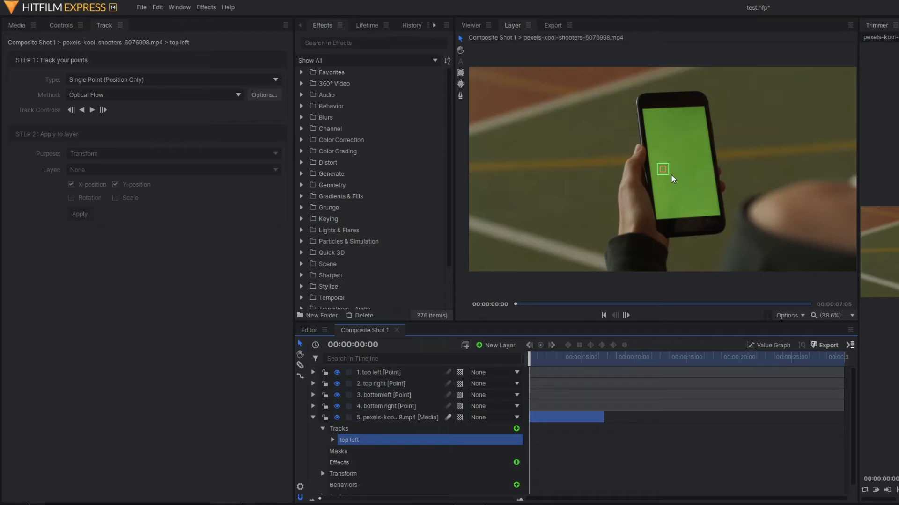
Place the top left tracker exactly on the green screen's top-left corner, then Scale to Fit.
{"action": "scroll", "coordinate": [669, 176], "scroll_direction": "up", "scroll_amount": 3}
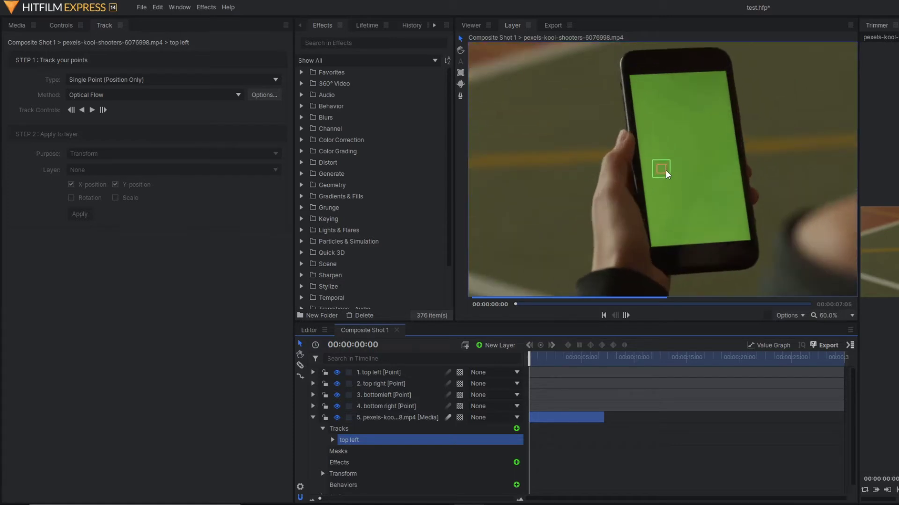
{"action": "left_click", "coordinate": [665, 176]}
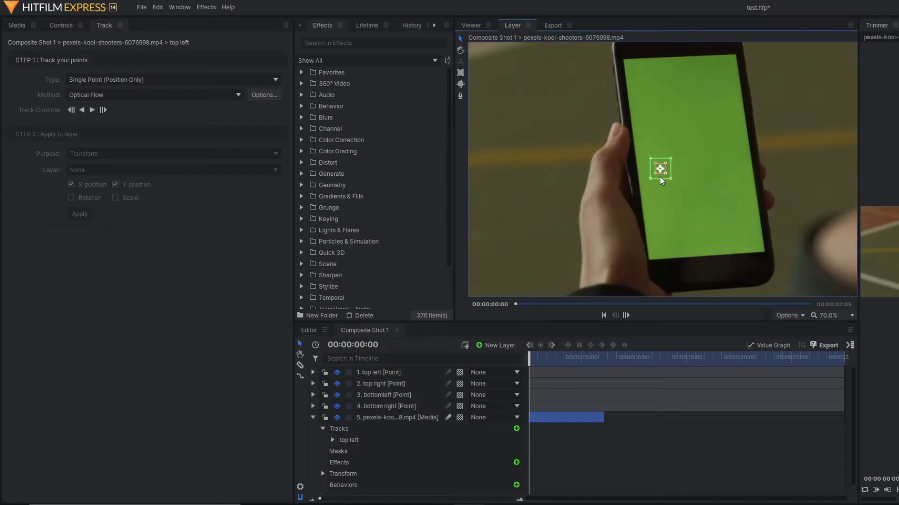
{"action": "left_click_drag", "start_coordinate": [654, 173], "coordinate": [627, 62]}
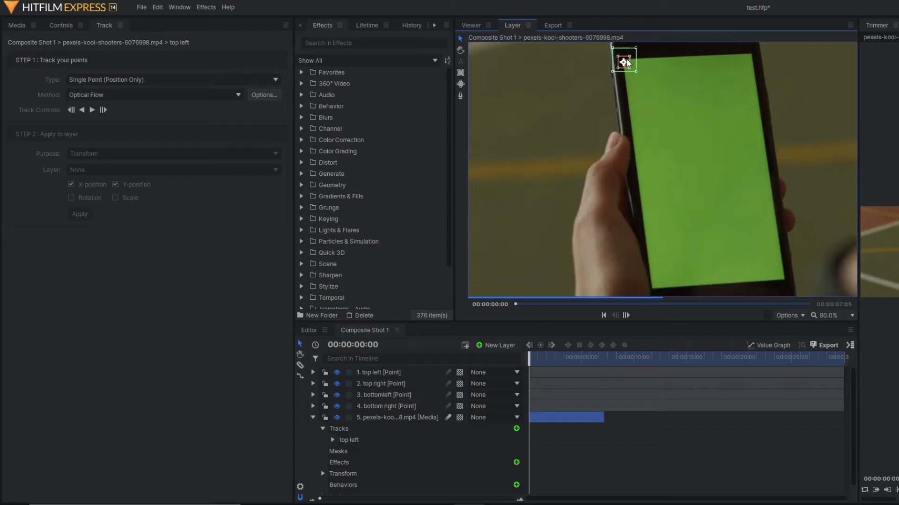
{"action": "scroll", "coordinate": [628, 62], "scroll_direction": "up", "scroll_amount": 5}
{"action": "scroll", "coordinate": [628, 80], "scroll_direction": "down", "scroll_amount": 5}
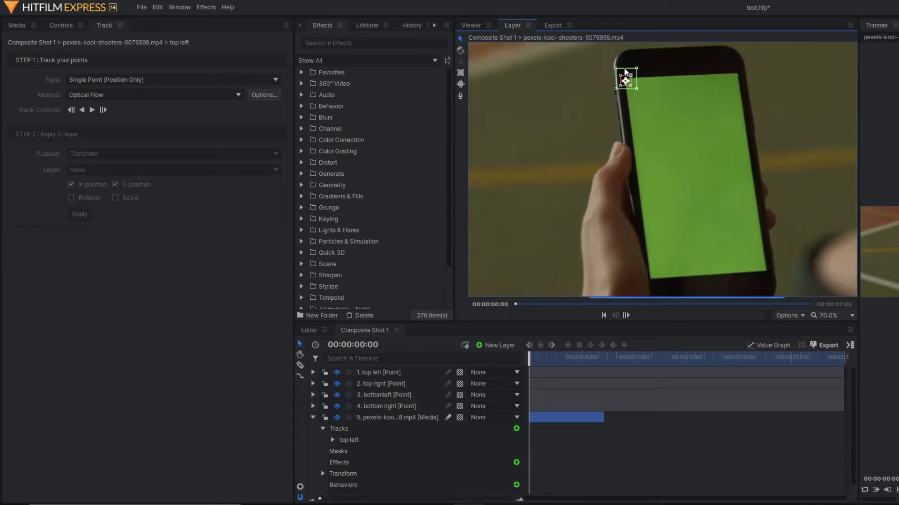
{"action": "scroll", "coordinate": [624, 77], "scroll_direction": "up", "scroll_amount": 6}
{"action": "left_click_drag", "start_coordinate": [661, 150], "coordinate": [658, 139]}
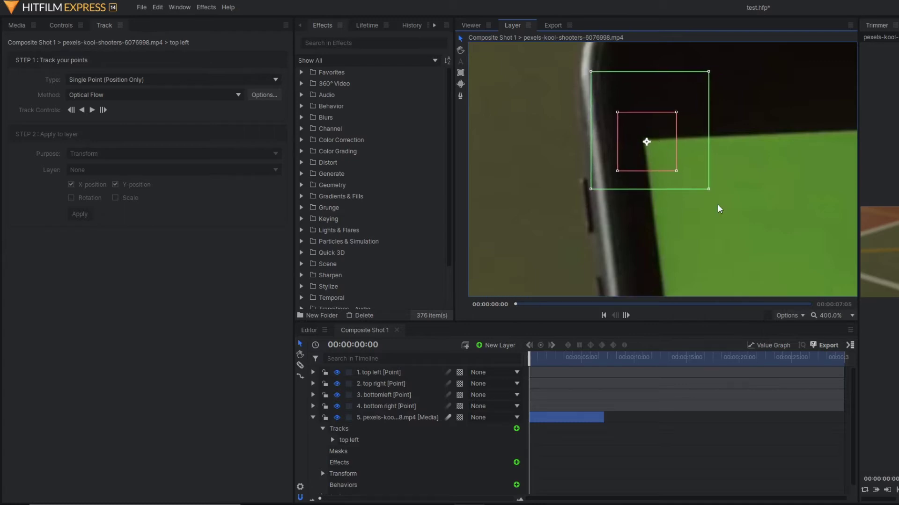
{"action": "left_click", "coordinate": [844, 317]}
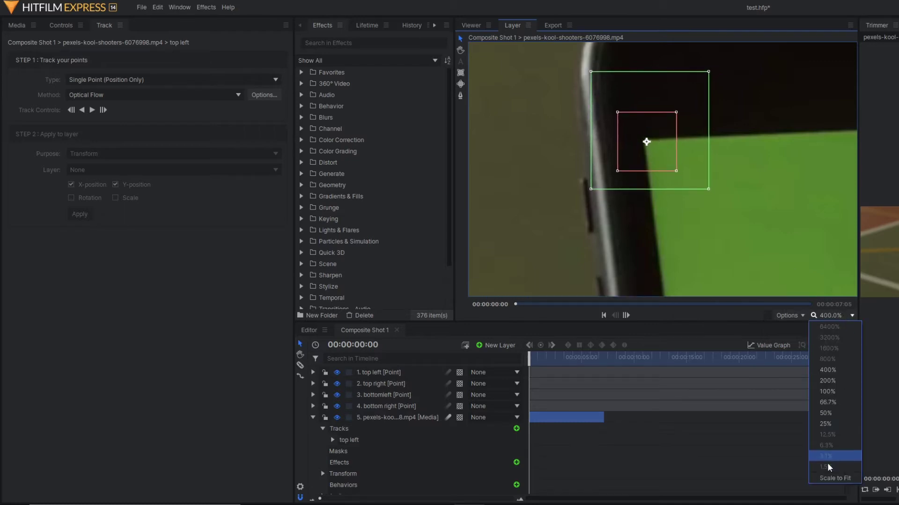
{"action": "left_click", "coordinate": [830, 481]}
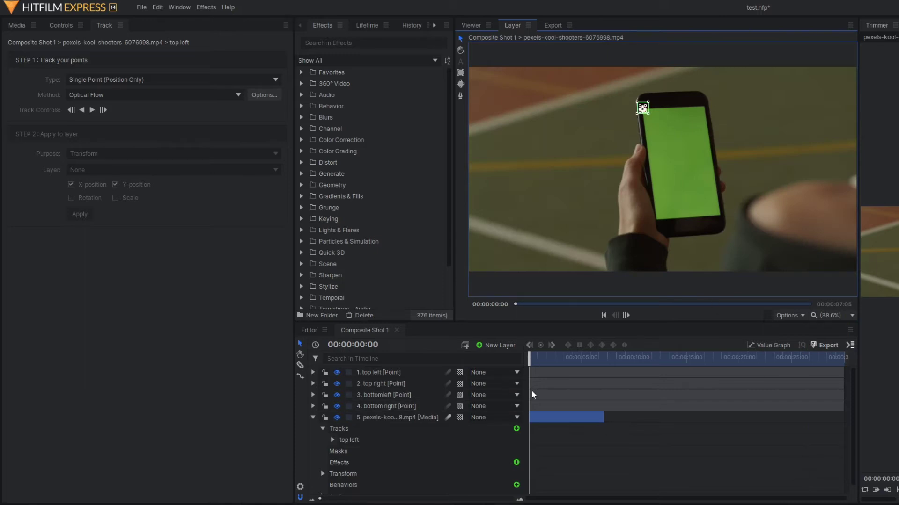
{"action": "left_click", "coordinate": [530, 361]}
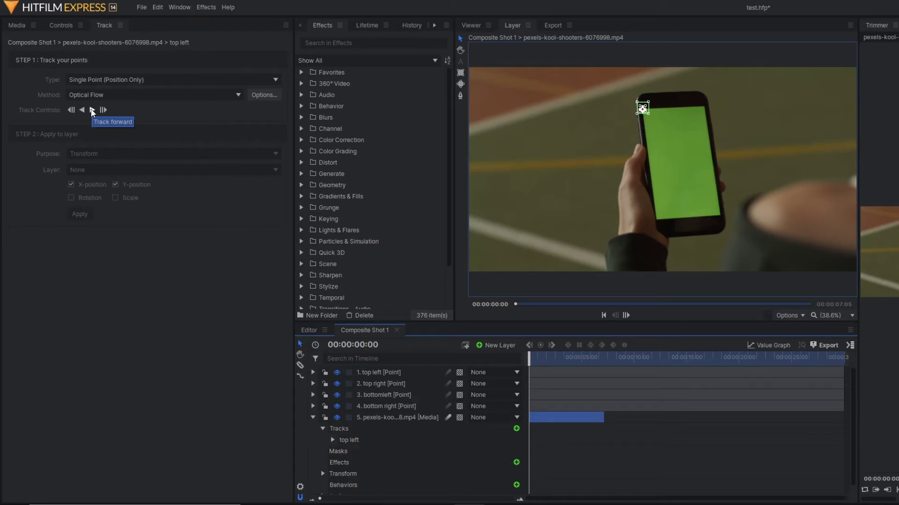
Track the top-left corner forward, send it to '1. top left', and review the track.
{"action": "left_click", "coordinate": [92, 110]}
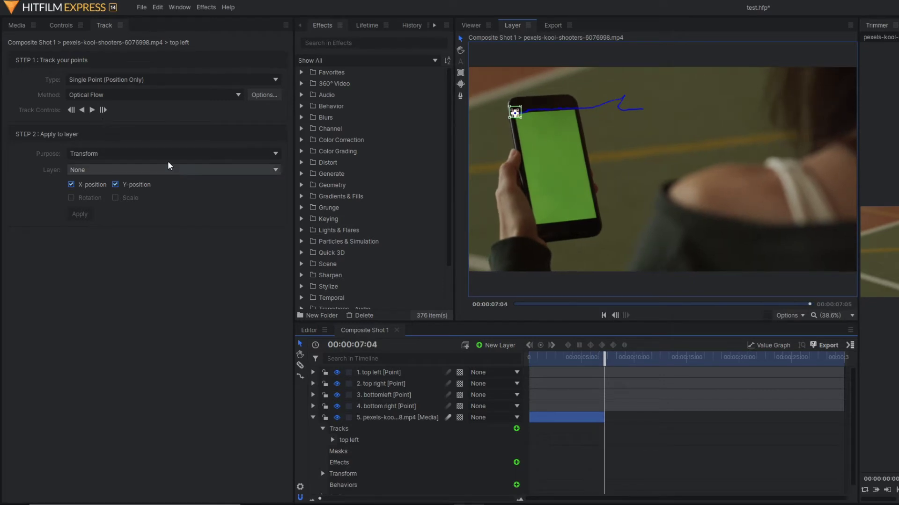
{"action": "left_click", "coordinate": [114, 174]}
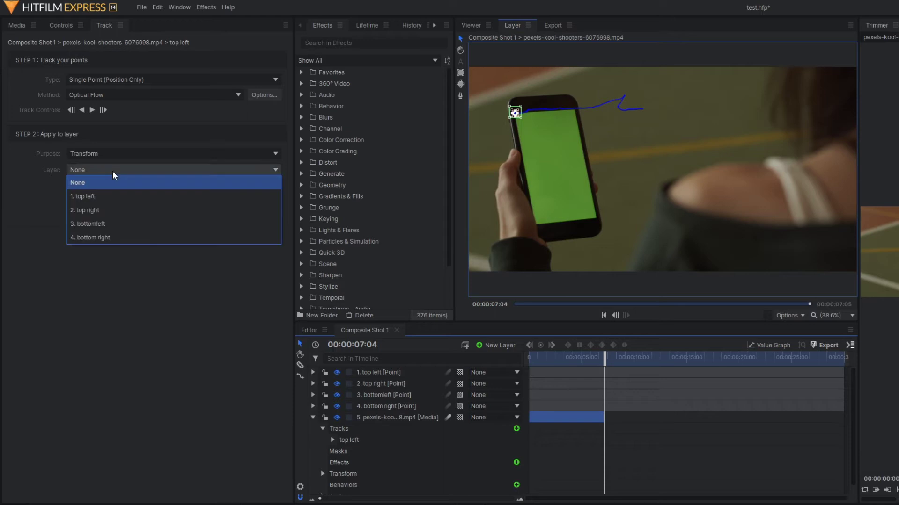
{"action": "left_click", "coordinate": [99, 196]}
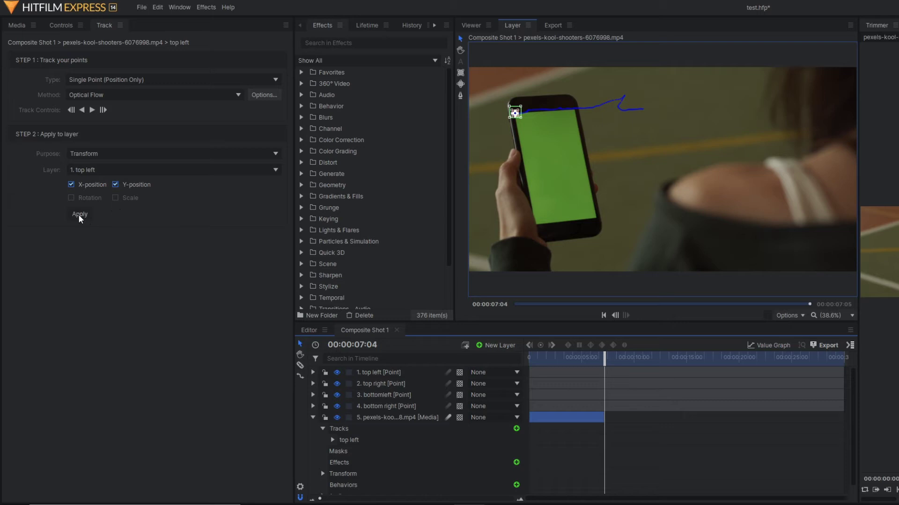
{"action": "left_click", "coordinate": [539, 359]}
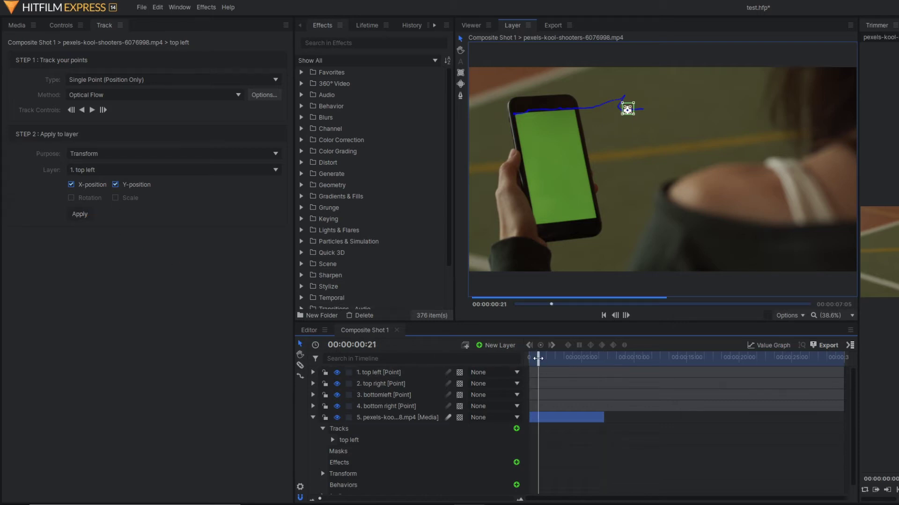
{"action": "left_click_drag", "start_coordinate": [539, 360], "coordinate": [529, 360]}
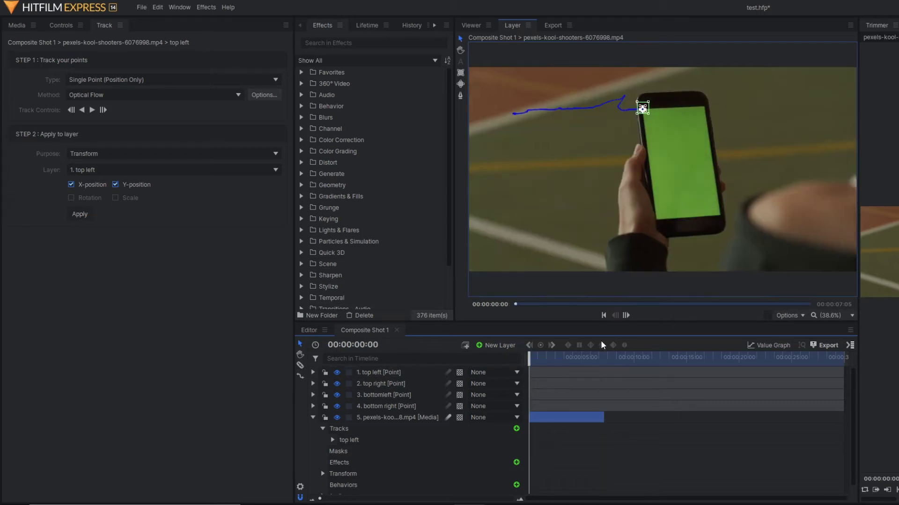
{"action": "left_click", "coordinate": [313, 418]}
{"action": "left_click", "coordinate": [383, 417]}
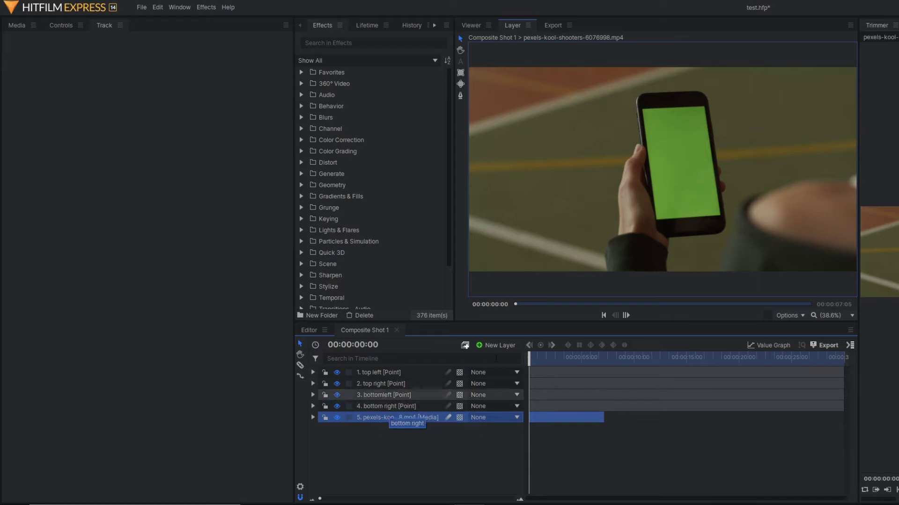
Scrub through the clip to review the top left point's motion.
{"action": "left_click", "coordinate": [379, 372]}
{"action": "left_click", "coordinate": [533, 357]}
{"action": "mouse_move", "coordinate": [543, 356]}
{"action": "left_mouse_down"}
{"action": "mouse_move", "coordinate": [582, 357]}
{"action": "mouse_move", "coordinate": [528, 357]}
{"action": "left_mouse_up"}
Add a new tracker to the phone clip and name it 'top right'.
{"action": "left_click", "coordinate": [379, 383]}
{"action": "left_click", "coordinate": [312, 418]}
{"action": "left_click", "coordinate": [322, 429]}
{"action": "left_click", "coordinate": [516, 429]}
{"action": "double_click", "coordinate": [370, 452]}
{"action": "type", "text": "top right"}
{"action": "key", "text": "Return"}
Position the top right tracker on the screen's top-right corner and fit the viewer.
{"action": "left_click", "coordinate": [332, 451]}
{"action": "left_click", "coordinate": [369, 463]}
{"action": "scroll", "coordinate": [660, 197], "scroll_direction": "up", "scroll_amount": 5}
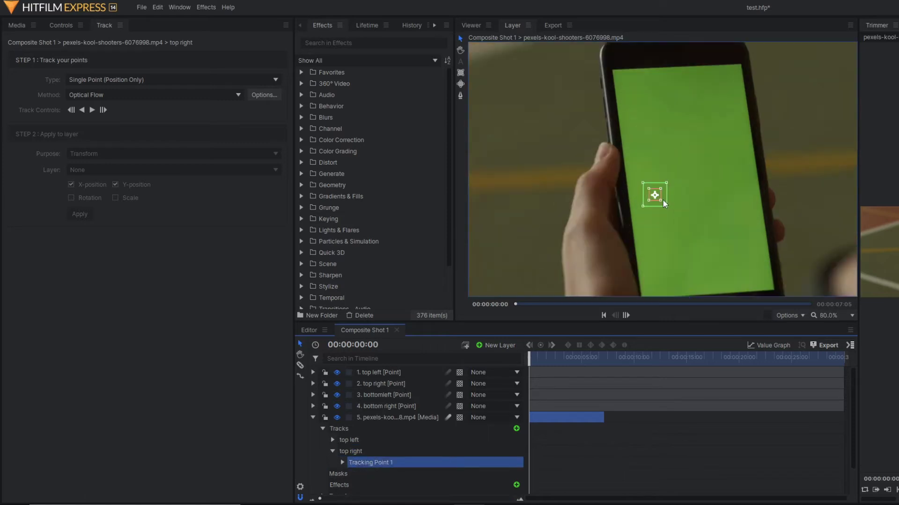
{"action": "scroll", "coordinate": [759, 116], "scroll_direction": "up", "scroll_amount": 6}
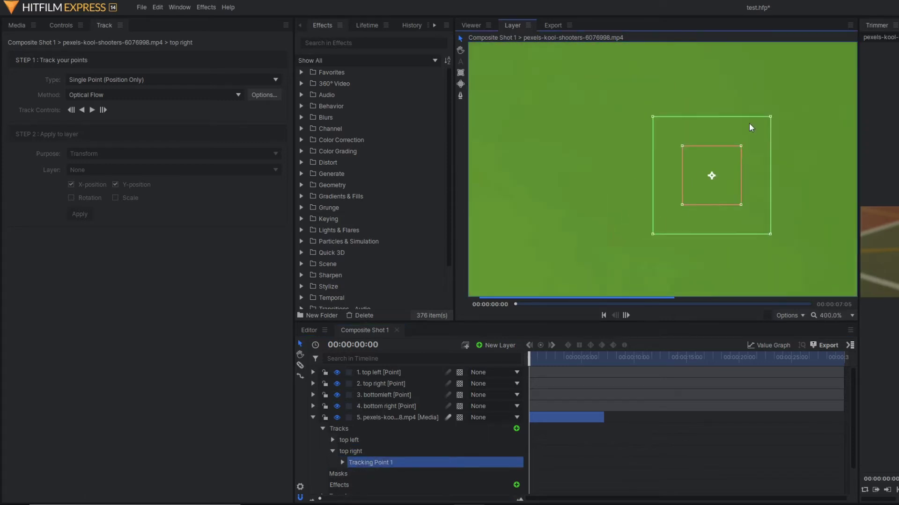
{"action": "scroll", "coordinate": [788, 126], "scroll_direction": "down", "scroll_amount": 8}
{"action": "scroll", "coordinate": [772, 165], "scroll_direction": "up", "scroll_amount": 2}
{"action": "left_click_drag", "start_coordinate": [772, 164], "coordinate": [790, 92]}
{"action": "scroll", "coordinate": [802, 83], "scroll_direction": "up", "scroll_amount": 6}
{"action": "left_click", "coordinate": [833, 314]}
{"action": "left_click", "coordinate": [824, 325]}
Track the corner forward and apply it to the '2. top right' layer.
{"action": "left_click", "coordinate": [92, 110]}
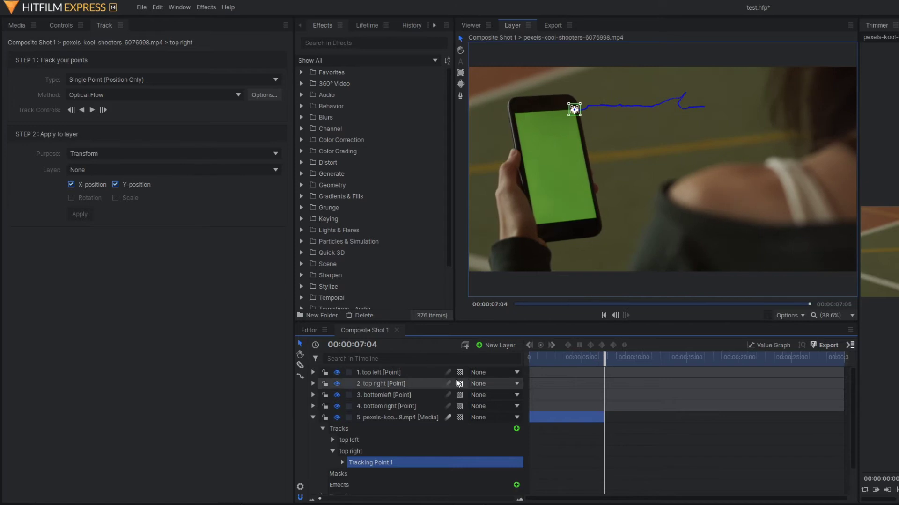
{"action": "left_click", "coordinate": [313, 418]}
{"action": "left_click_drag", "start_coordinate": [592, 358], "coordinate": [528, 361]}
{"action": "left_click", "coordinate": [141, 170]}
{"action": "left_click", "coordinate": [104, 208]}
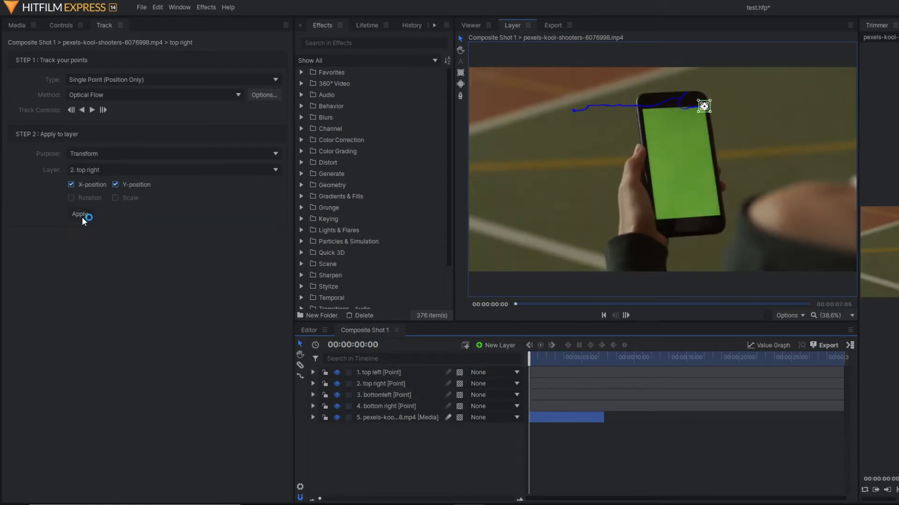
{"action": "left_click", "coordinate": [379, 383]}
Check the top right point follows in the composite viewer, then reselect its tracking point.
{"action": "left_click", "coordinate": [470, 25]}
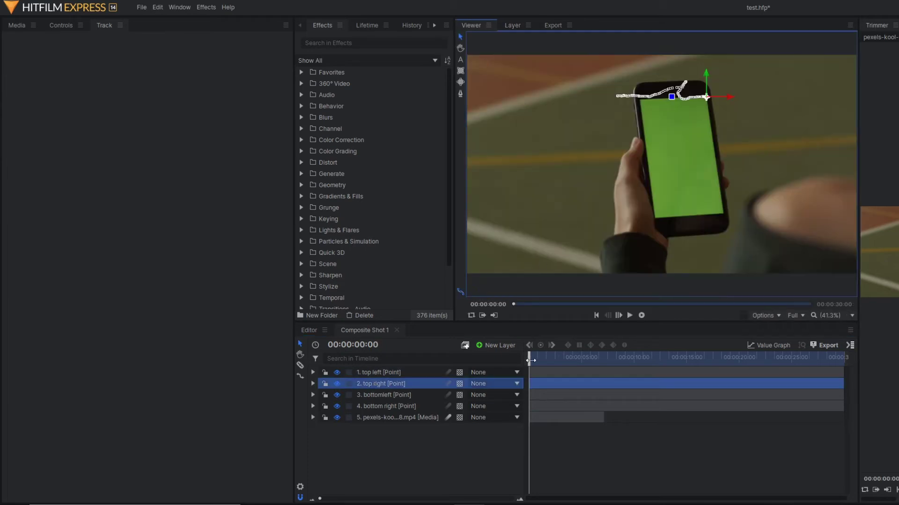
{"action": "mouse_move", "coordinate": [529, 360]}
{"action": "left_mouse_down"}
{"action": "mouse_move", "coordinate": [604, 358]}
{"action": "mouse_move", "coordinate": [525, 365]}
{"action": "left_mouse_up"}
{"action": "left_click", "coordinate": [380, 372]}
{"action": "left_click", "coordinate": [574, 358]}
{"action": "left_click", "coordinate": [374, 384]}
{"action": "left_click", "coordinate": [313, 417]}
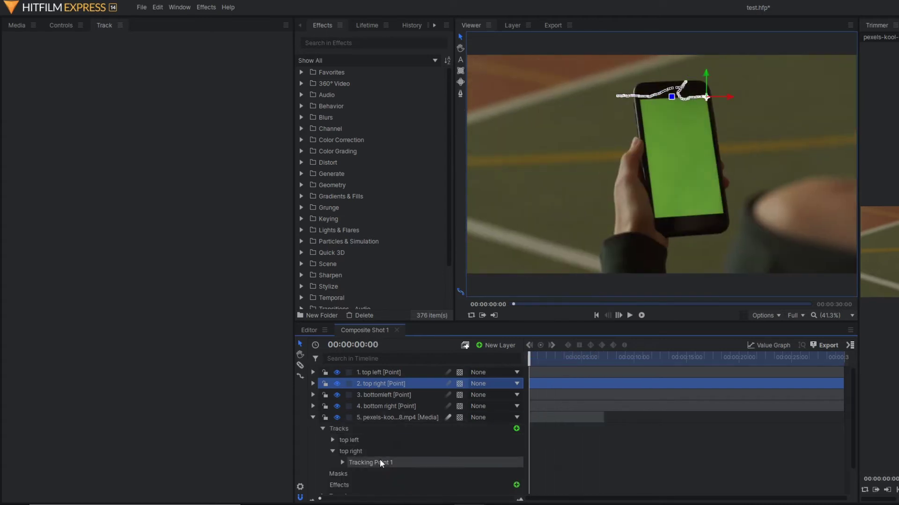
{"action": "scroll", "coordinate": [356, 440], "scroll_direction": "down", "scroll_amount": 1}
{"action": "left_click", "coordinate": [370, 433]}
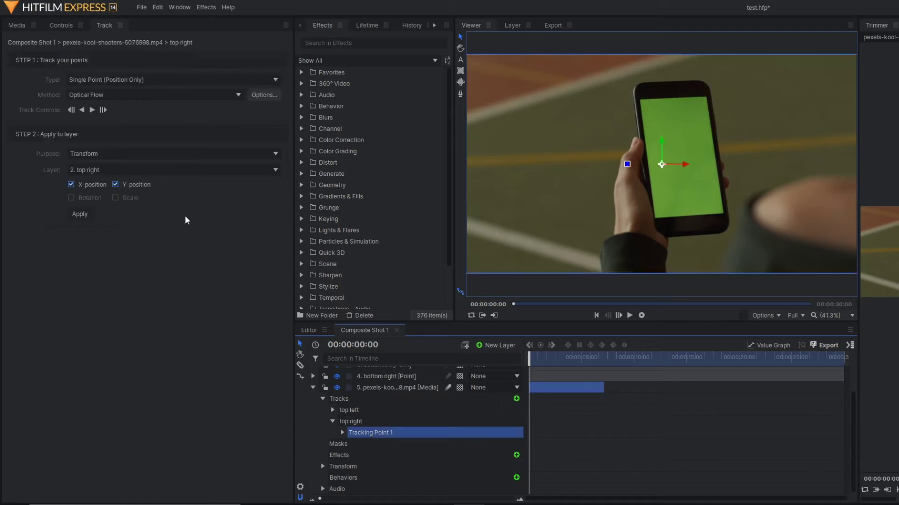
Add a new tracker to the phone clip and name it 'bottom left'.
{"action": "scroll", "coordinate": [342, 466], "scroll_direction": "up", "scroll_amount": 1}
{"action": "left_click", "coordinate": [342, 419]}
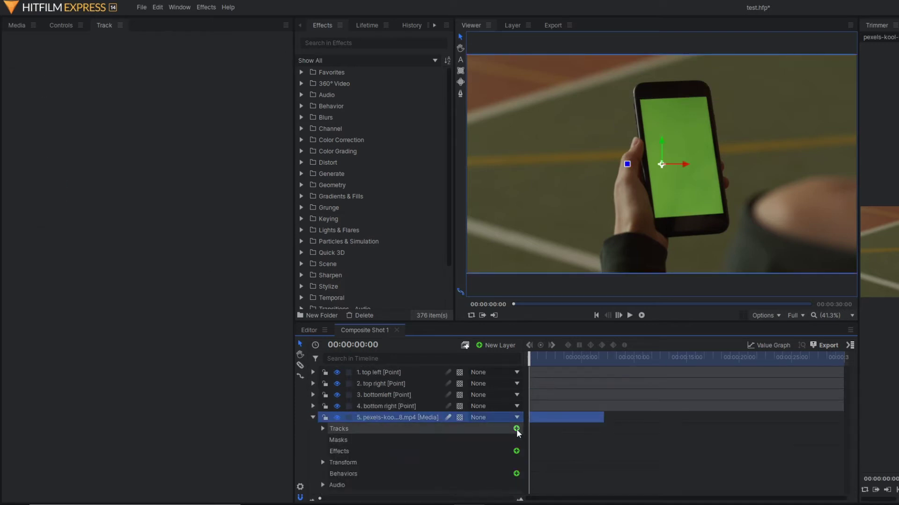
{"action": "left_click", "coordinate": [516, 429]}
{"action": "double_click", "coordinate": [383, 477]}
{"action": "type", "text": "botom l"}
{"action": "key", "text": "BackSpace"}
{"action": "key", "text": "BackSpace"}
{"action": "key", "text": "BackSpace"}
{"action": "key", "text": "BackSpace"}
{"action": "type", "text": "tom left"}
{"action": "key", "text": "Return"}
Place the bottom left tracker on the screen's bottom-left corner and fit the viewer.
{"action": "scroll", "coordinate": [383, 478], "scroll_direction": "down", "scroll_amount": 1}
{"action": "left_click", "coordinate": [375, 444]}
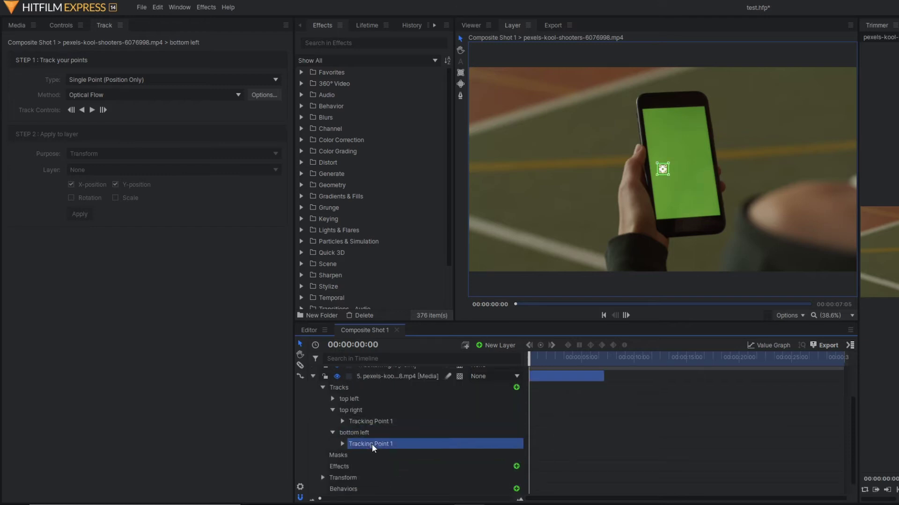
{"action": "scroll", "coordinate": [665, 192], "scroll_direction": "up", "scroll_amount": 2}
{"action": "scroll", "coordinate": [677, 221], "scroll_direction": "up", "scroll_amount": 3}
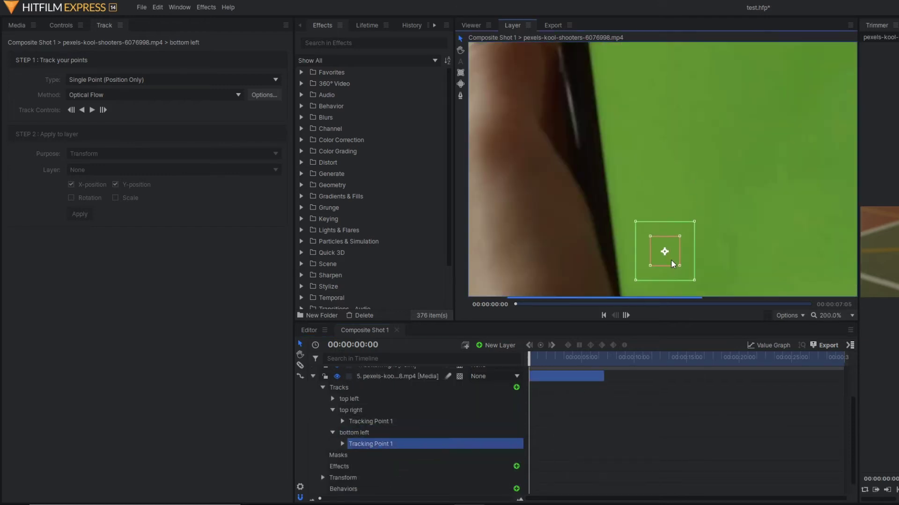
{"action": "left_click_drag", "start_coordinate": [699, 218], "coordinate": [666, 282]}
{"action": "scroll", "coordinate": [669, 276], "scroll_direction": "down", "scroll_amount": 5}
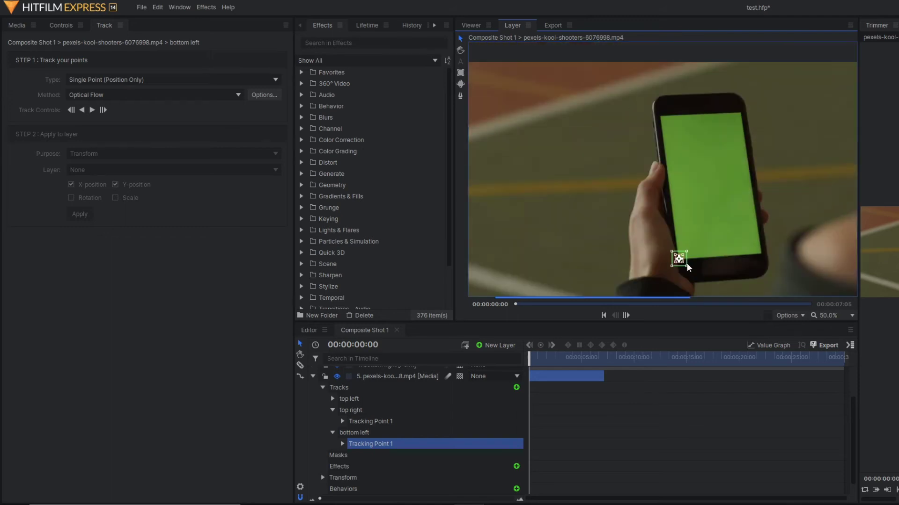
{"action": "left_click", "coordinate": [840, 316]}
{"action": "left_click", "coordinate": [831, 478]}
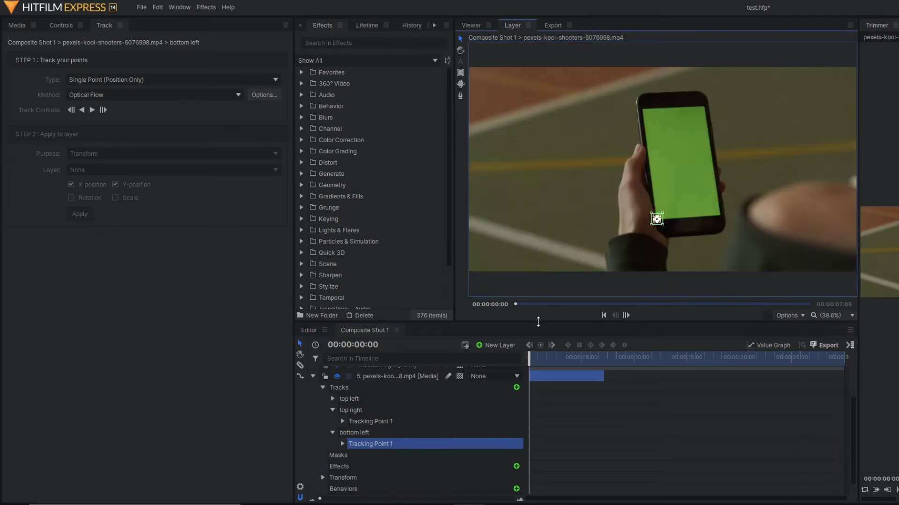
Track the corner forward, apply it to '3. bottomleft', and scrub back to check.
{"action": "left_click", "coordinate": [92, 110]}
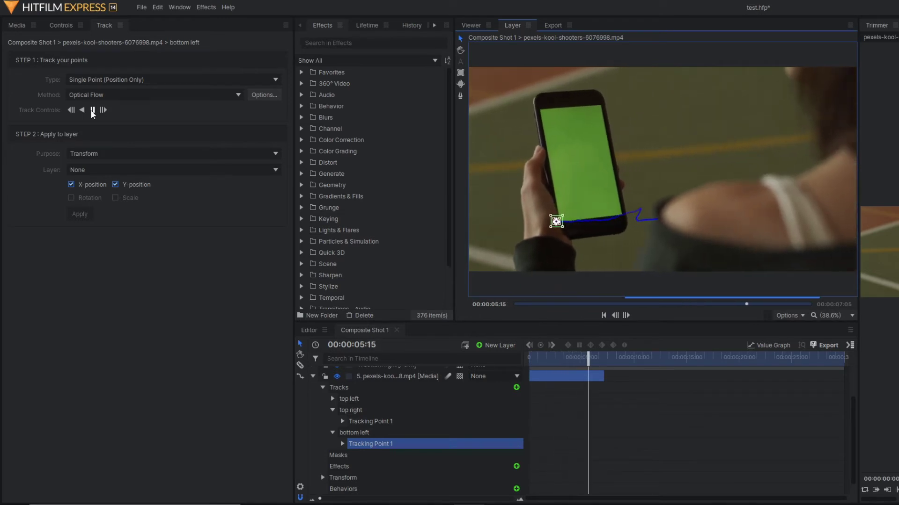
{"action": "left_click", "coordinate": [173, 170]}
{"action": "left_click", "coordinate": [93, 215]}
{"action": "left_click", "coordinate": [79, 214]}
{"action": "scroll", "coordinate": [396, 386], "scroll_direction": "up", "scroll_amount": 2}
{"action": "left_click", "coordinate": [539, 357]}
{"action": "left_click", "coordinate": [532, 357]}
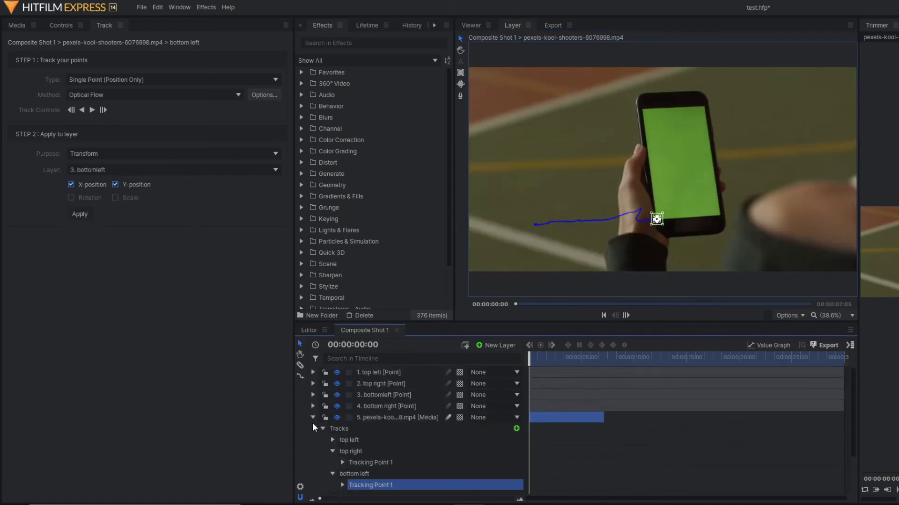
{"action": "left_click", "coordinate": [312, 415]}
{"action": "left_click", "coordinate": [386, 392]}
{"action": "mouse_move", "coordinate": [548, 358]}
{"action": "left_mouse_down"}
{"action": "mouse_move", "coordinate": [573, 359]}
{"action": "mouse_move", "coordinate": [531, 358]}
{"action": "left_mouse_up"}
Add a fourth tracker to the phone clip and name it 'borrom right'.
{"action": "left_click", "coordinate": [369, 420]}
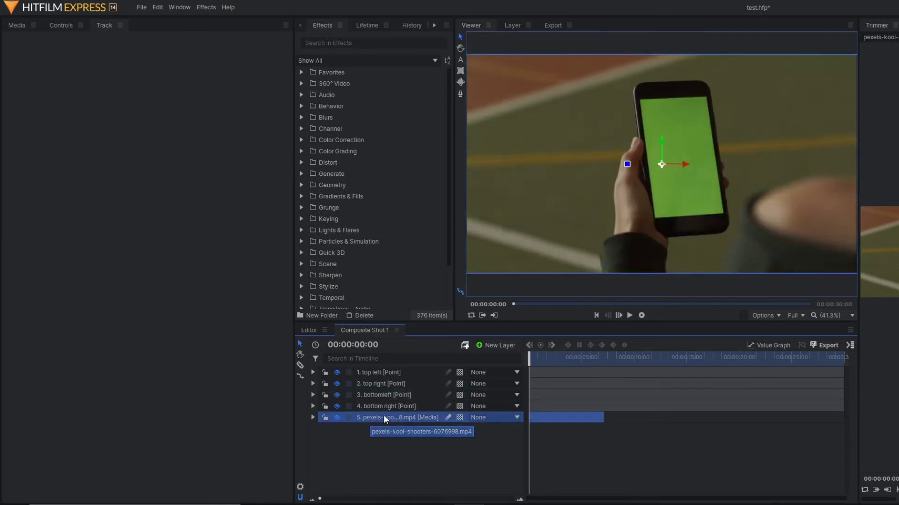
{"action": "left_click", "coordinate": [312, 418]}
{"action": "left_click", "coordinate": [517, 428]}
{"action": "scroll", "coordinate": [423, 468], "scroll_direction": "down", "scroll_amount": 1}
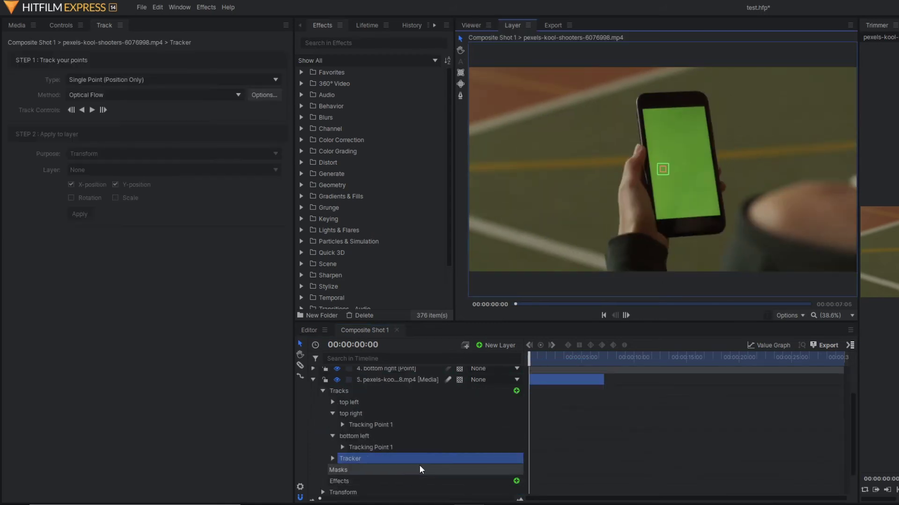
{"action": "double_click", "coordinate": [350, 457]}
{"action": "double_click", "coordinate": [355, 457]}
{"action": "type", "text": "borrom right"}
{"action": "key", "text": "Return"}
Place the tracker on the screen's bottom-right corner and fit the viewer.
{"action": "scroll", "coordinate": [665, 209], "scroll_direction": "up", "scroll_amount": 3}
{"action": "left_click", "coordinate": [656, 199]}
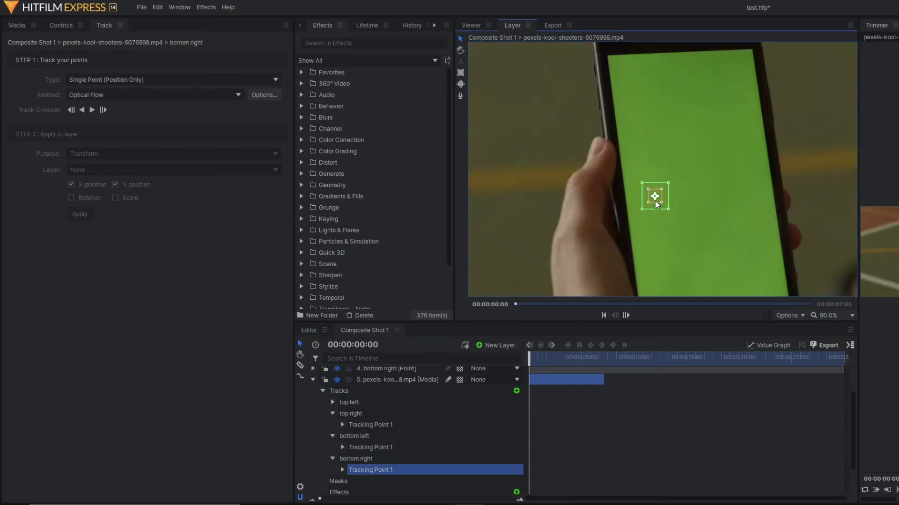
{"action": "left_click_drag", "start_coordinate": [656, 200], "coordinate": [737, 243]}
{"action": "scroll", "coordinate": [716, 190], "scroll_direction": "down", "scroll_amount": 1}
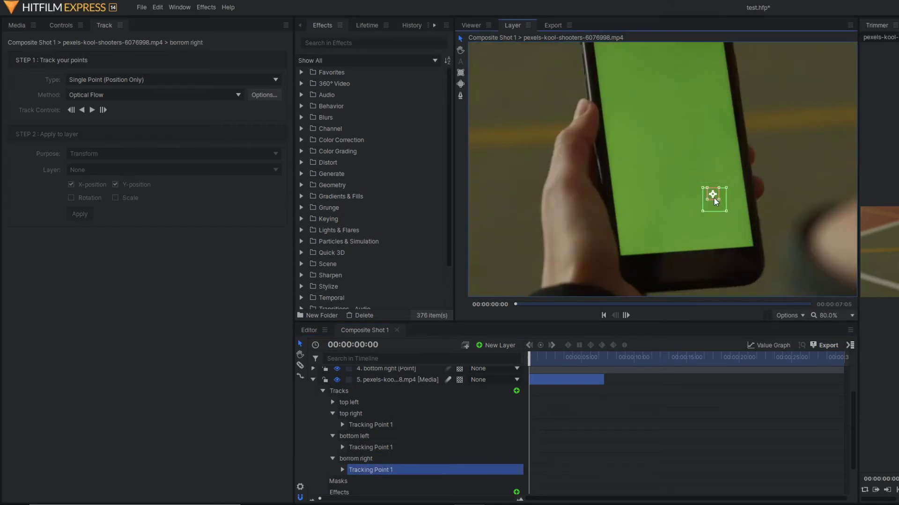
{"action": "left_click_drag", "start_coordinate": [713, 194], "coordinate": [716, 207]}
{"action": "left_click_drag", "start_coordinate": [730, 223], "coordinate": [754, 249]}
{"action": "left_click", "coordinate": [852, 315]}
{"action": "left_click", "coordinate": [818, 482]}
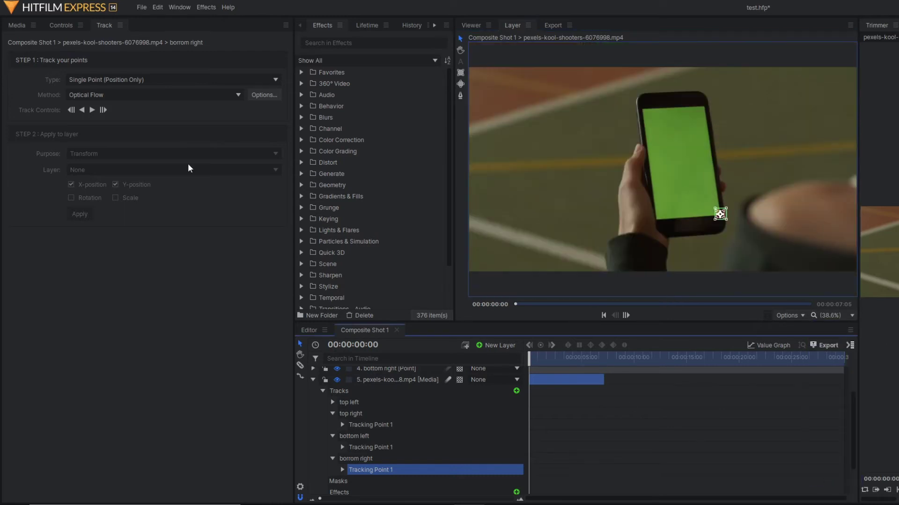
Track the corner forward and apply it to the '4. bottom right' layer.
{"action": "left_click", "coordinate": [92, 110]}
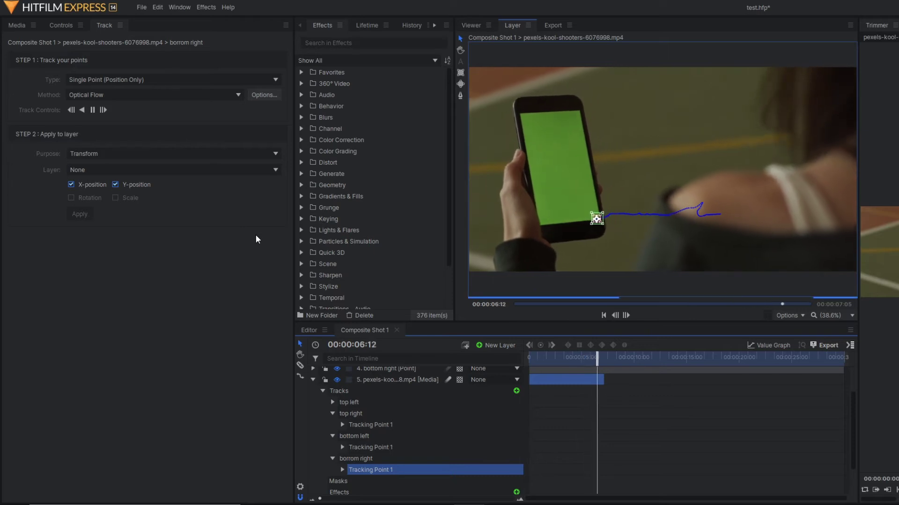
{"action": "left_click", "coordinate": [112, 170]}
{"action": "left_click", "coordinate": [113, 243]}
{"action": "key", "text": "Home"}
{"action": "left_click", "coordinate": [313, 380]}
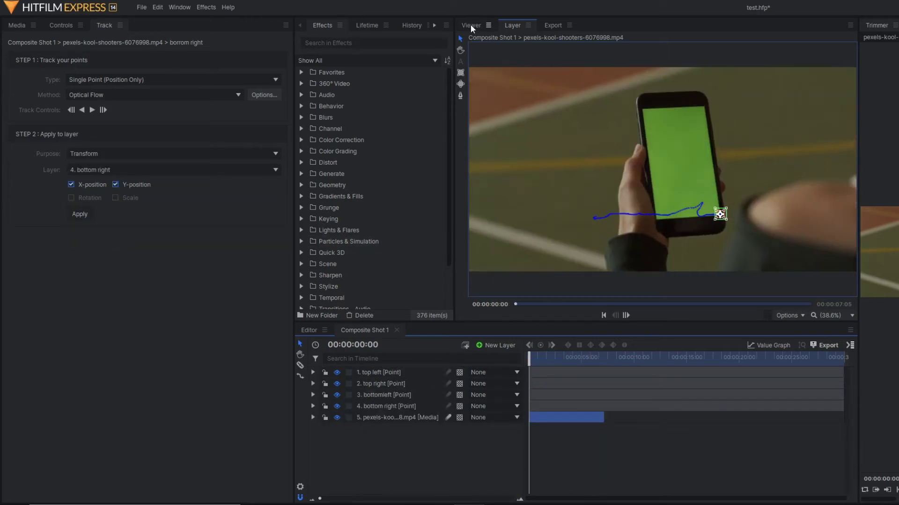
{"action": "left_click", "coordinate": [470, 25]}
{"action": "left_click_drag", "start_coordinate": [369, 373], "coordinate": [369, 404]}
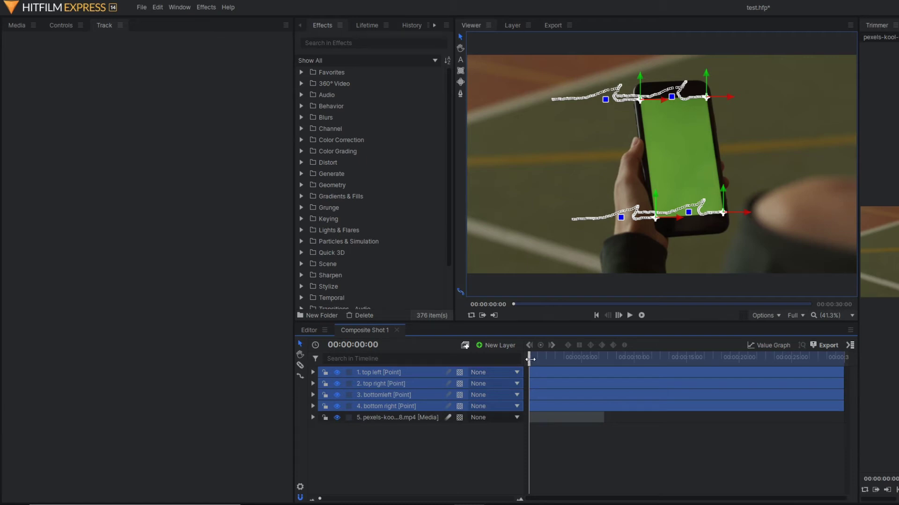
{"action": "mouse_move", "coordinate": [533, 358]}
{"action": "left_mouse_down"}
{"action": "mouse_move", "coordinate": [604, 374]}
{"action": "mouse_move", "coordinate": [528, 362]}
{"action": "left_mouse_up"}
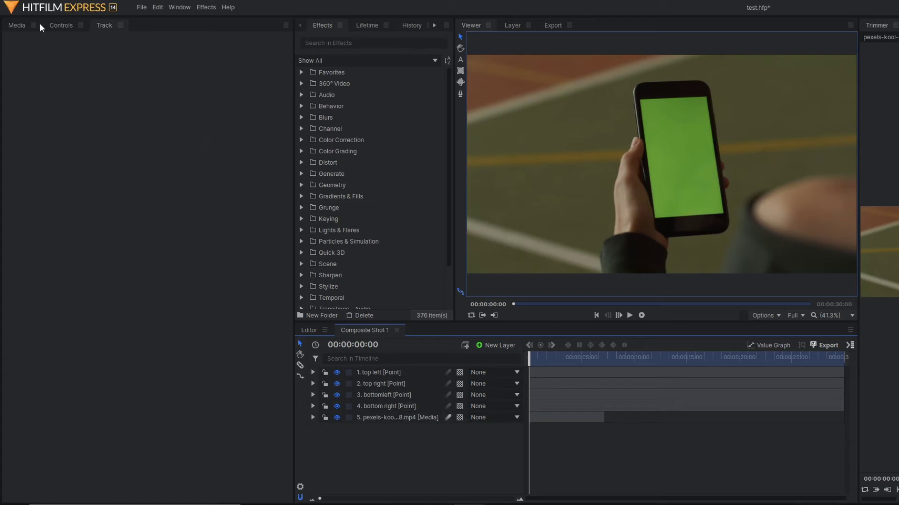
Create a new composite shot named 'screen'.
{"action": "left_click", "coordinate": [17, 28]}
{"action": "left_click", "coordinate": [126, 42]}
{"action": "left_click", "coordinate": [130, 55]}
{"action": "left_click_drag", "start_coordinate": [487, 121], "coordinate": [409, 119]}
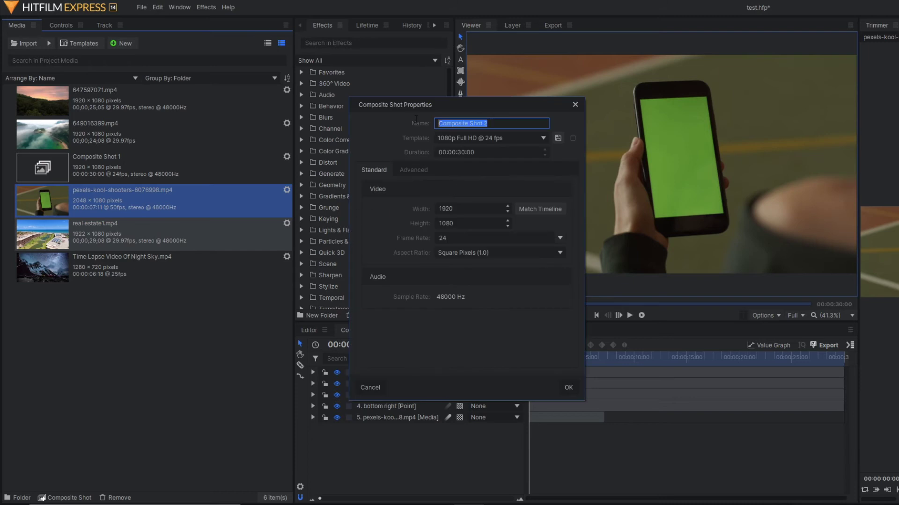
{"action": "type", "text": "screen"}
{"action": "key", "text": "Return"}
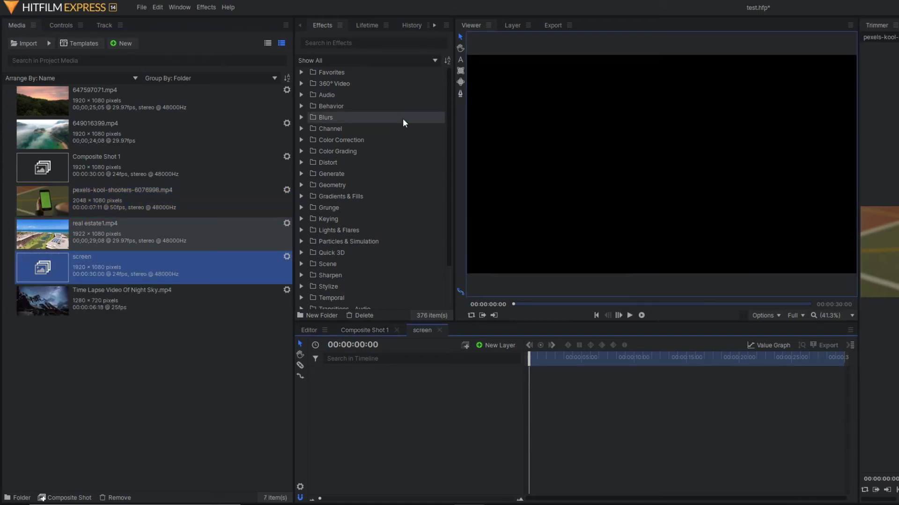
Set the screen composite's size to 1080 × 1920 in its properties.
{"action": "right_click", "coordinate": [145, 266]}
{"action": "left_click", "coordinate": [154, 469]}
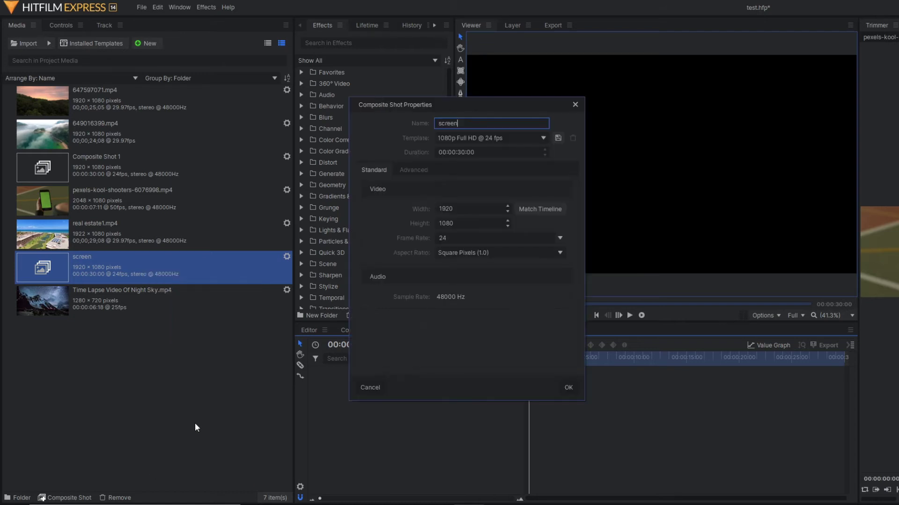
{"action": "left_click", "coordinate": [457, 209]}
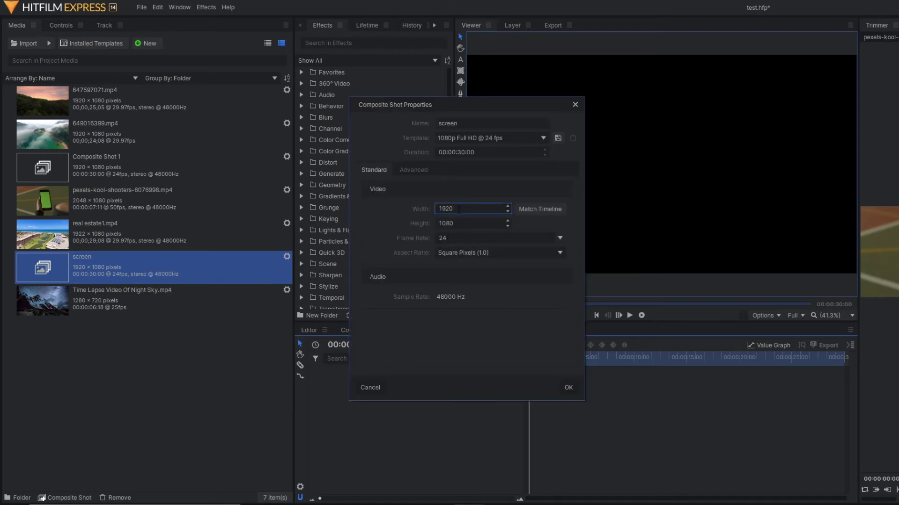
{"action": "key", "text": "BackSpace"}
{"action": "key", "text": "Tab"}
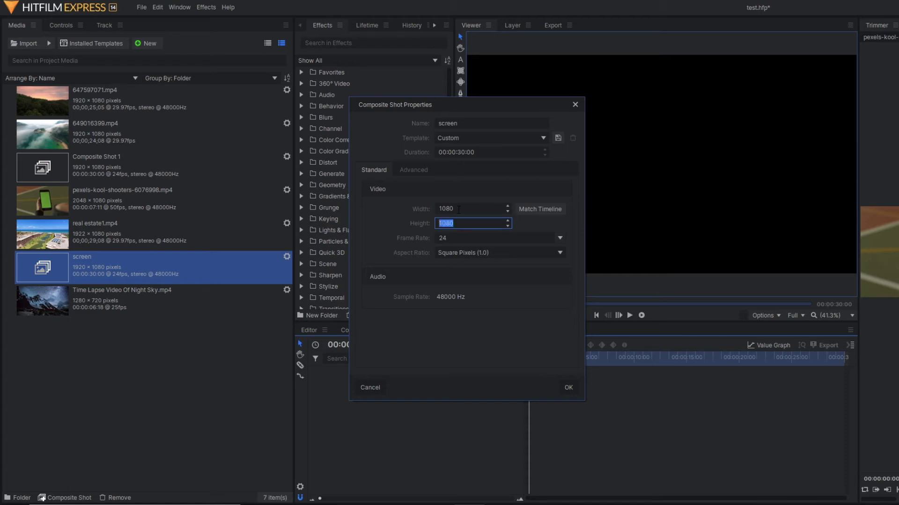
{"action": "type", "text": "192"}
{"action": "left_click", "coordinate": [570, 387]}
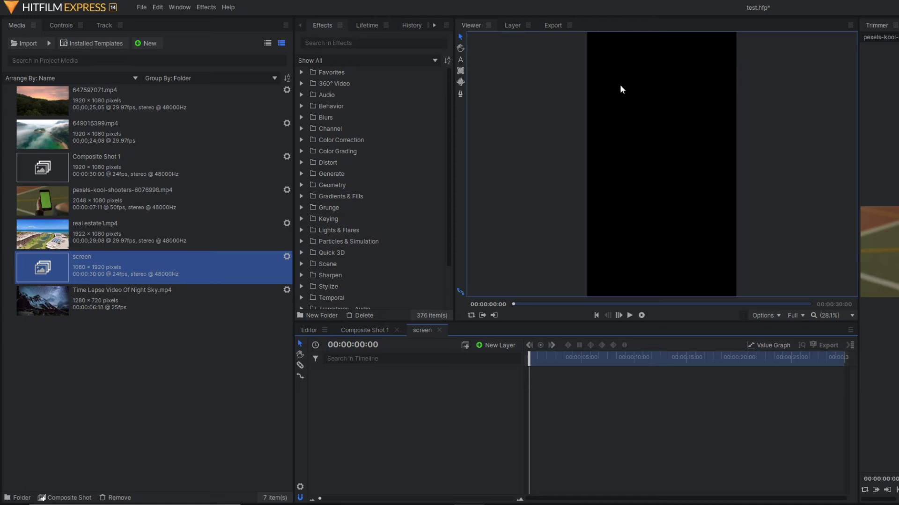
Add a red 1080 × 1920 plane, New Plane 1, to the screen composite.
{"action": "left_click", "coordinate": [493, 345]}
{"action": "left_click", "coordinate": [497, 357]}
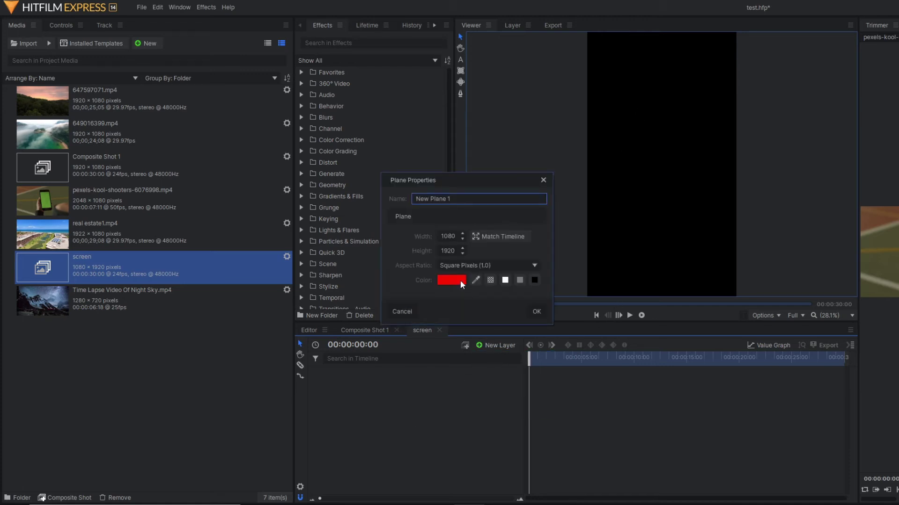
{"action": "left_click", "coordinate": [537, 312]}
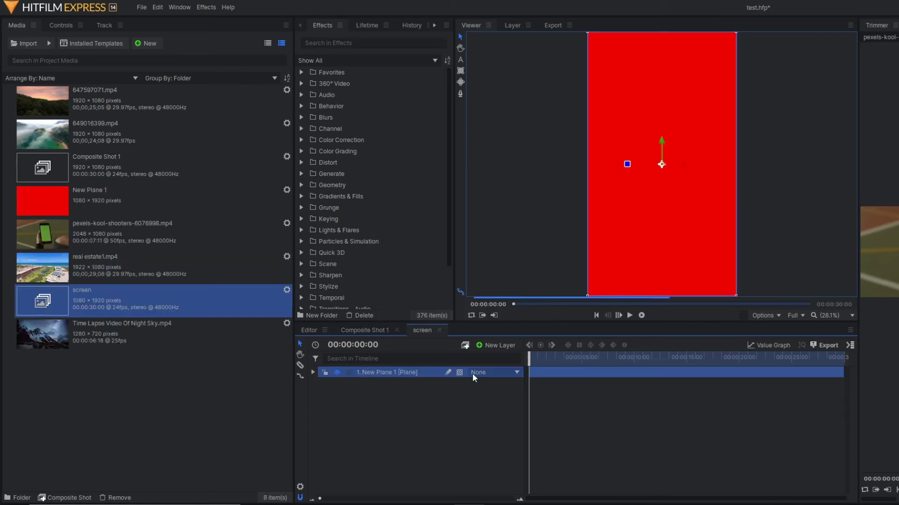
{"action": "left_click", "coordinate": [433, 425]}
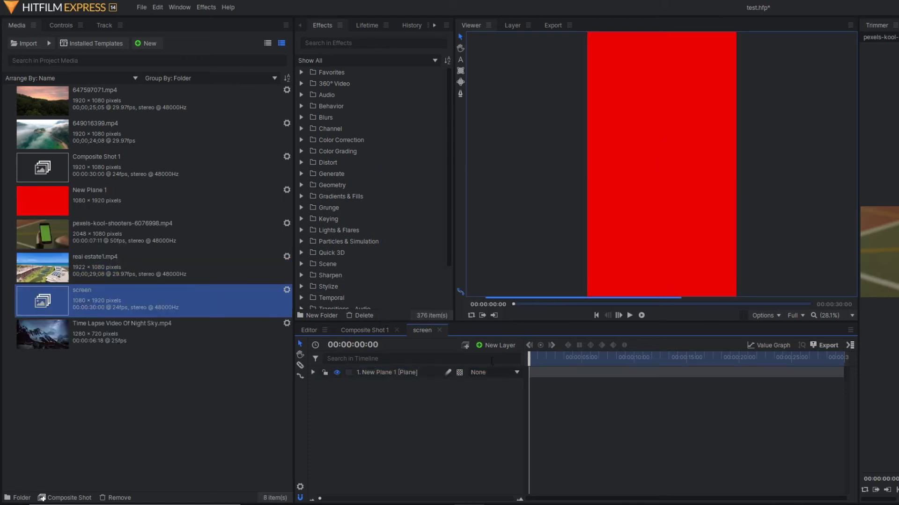
Return to the Composite Shot 1 timeline showing the green-screen phone.
{"action": "left_click", "coordinate": [355, 332]}
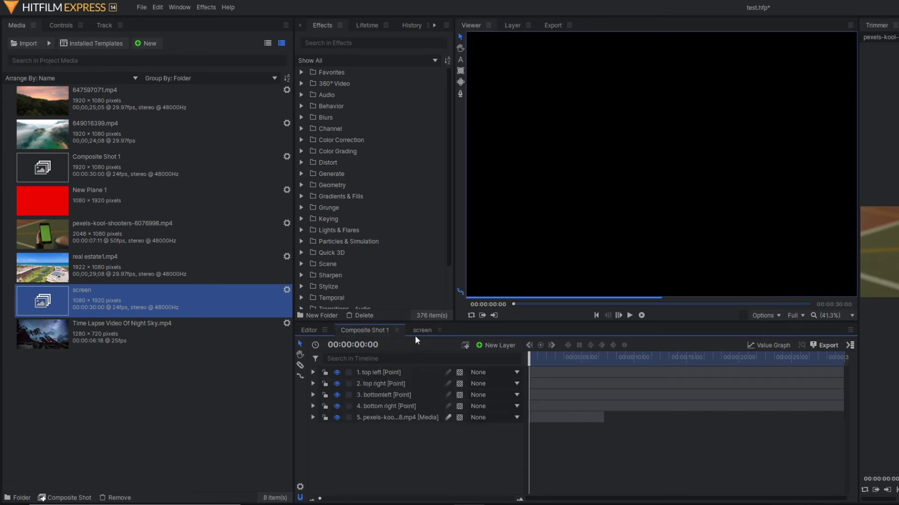
{"action": "left_click", "coordinate": [424, 330]}
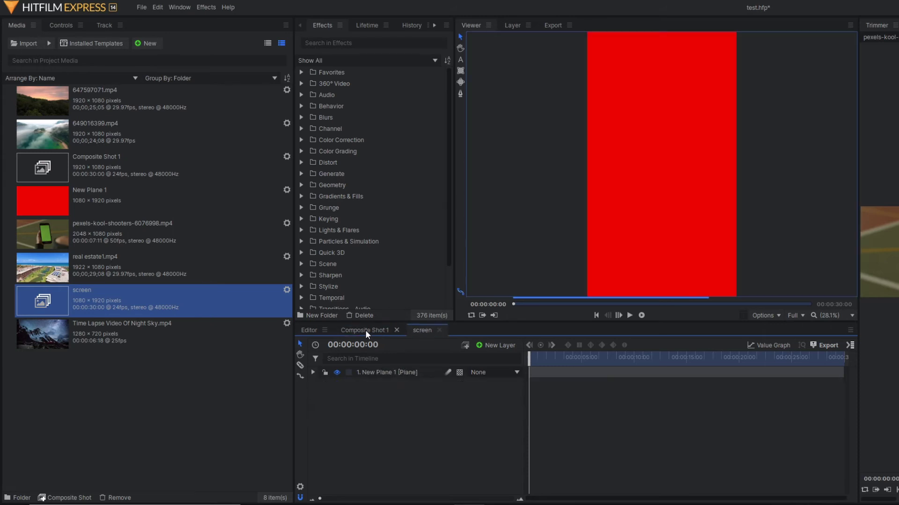
{"action": "left_click", "coordinate": [365, 330]}
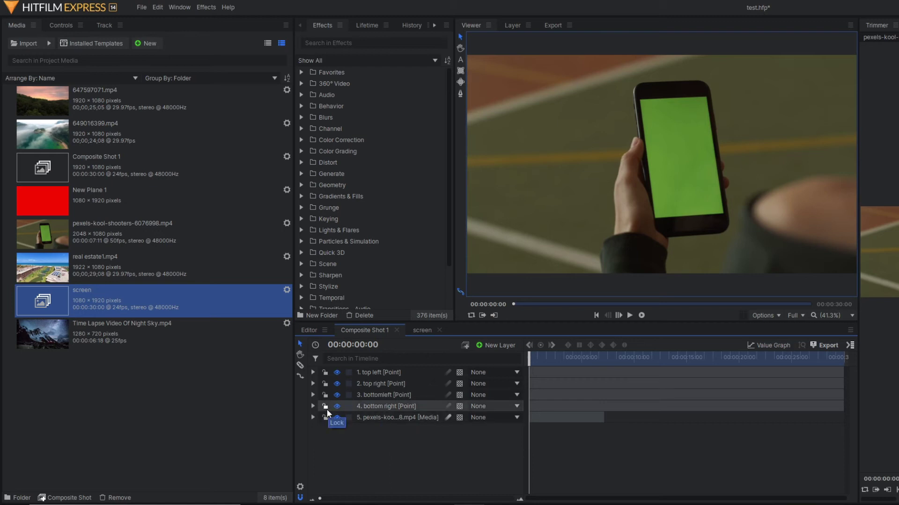
Nest the 'screen' composite into Composite Shot 1 above the phone clip and scrub near the start.
{"action": "left_click_drag", "start_coordinate": [119, 302], "coordinate": [362, 415]}
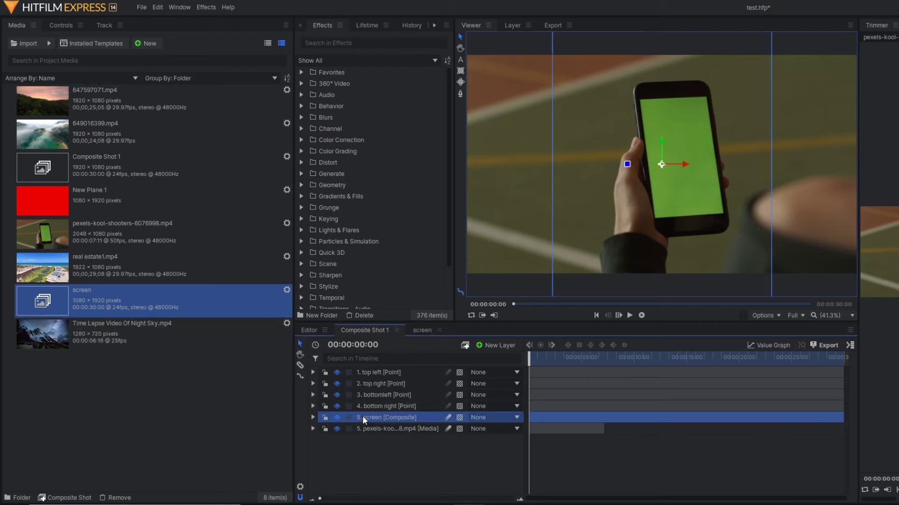
{"action": "left_click", "coordinate": [557, 358]}
{"action": "mouse_move", "coordinate": [557, 359]}
{"action": "left_mouse_down"}
{"action": "mouse_move", "coordinate": [527, 359]}
{"action": "mouse_move", "coordinate": [544, 364]}
{"action": "left_mouse_up"}
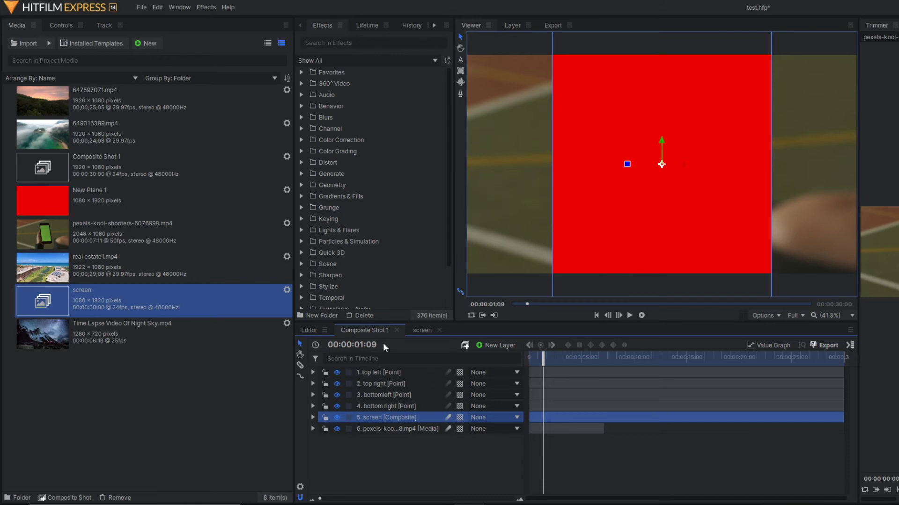
{"action": "left_click", "coordinate": [354, 47]}
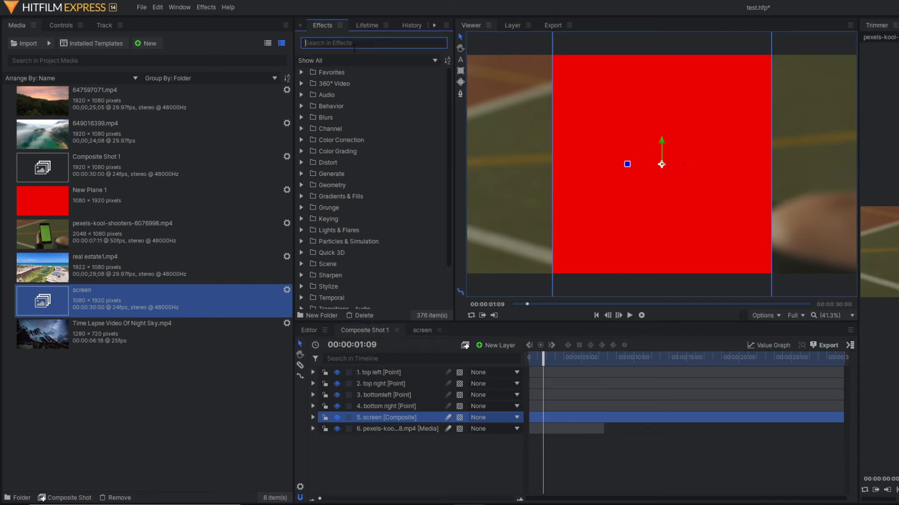
Search 'qua' and apply Quad Warp to the screen layer.
{"action": "type", "text": "qu"}
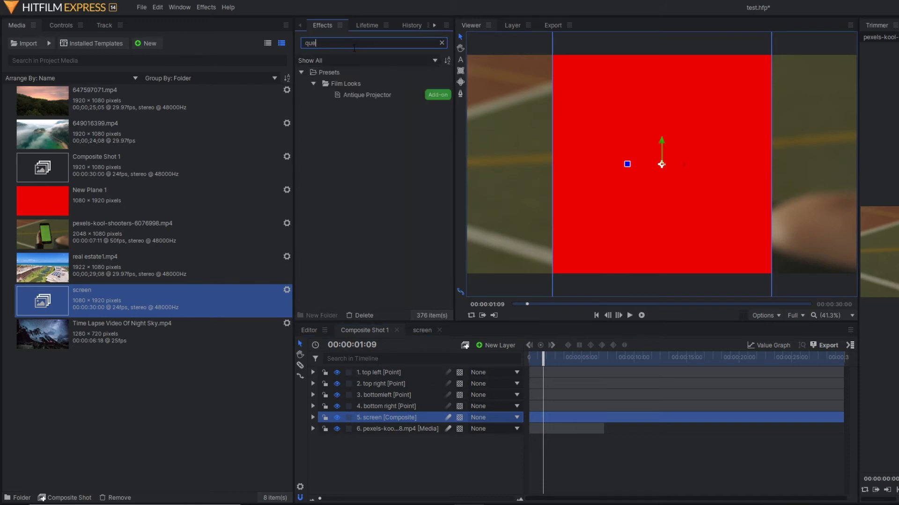
{"action": "type", "text": "a"}
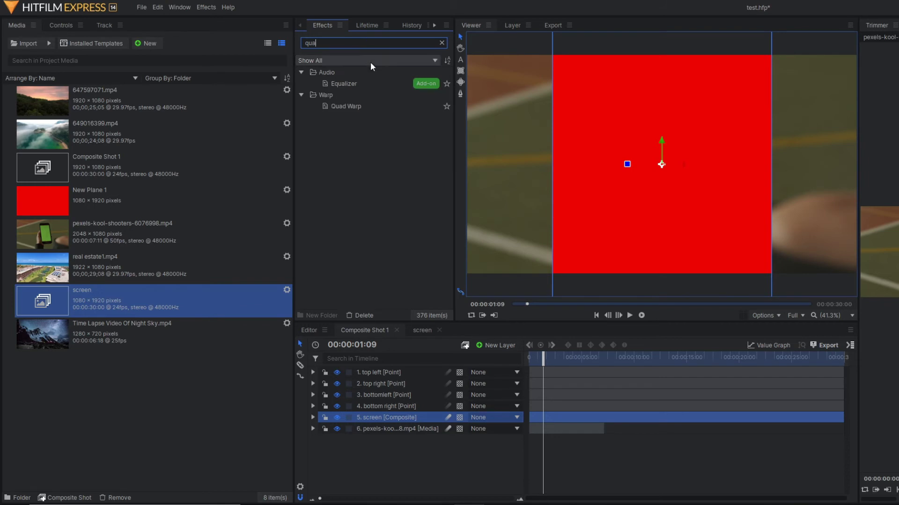
{"action": "left_click_drag", "start_coordinate": [352, 107], "coordinate": [382, 348]}
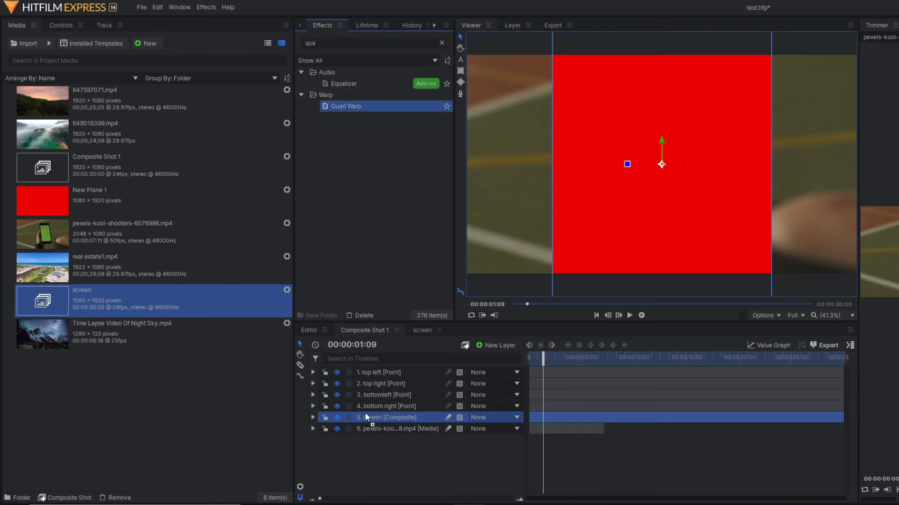
{"action": "left_click_drag", "start_coordinate": [365, 417], "coordinate": [365, 416]}
{"action": "scroll", "coordinate": [361, 452], "scroll_direction": "down", "scroll_amount": 1}
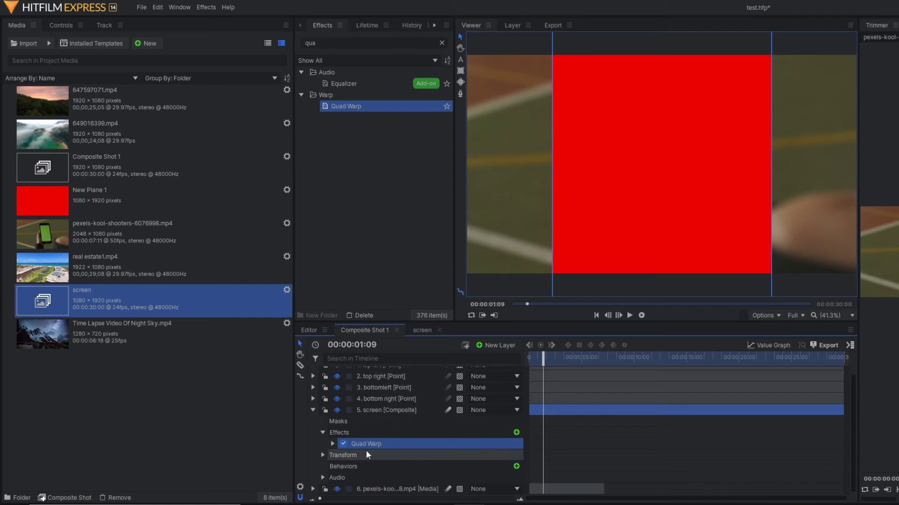
{"action": "left_click", "coordinate": [332, 443]}
{"action": "scroll", "coordinate": [337, 443], "scroll_direction": "down", "scroll_amount": 3}
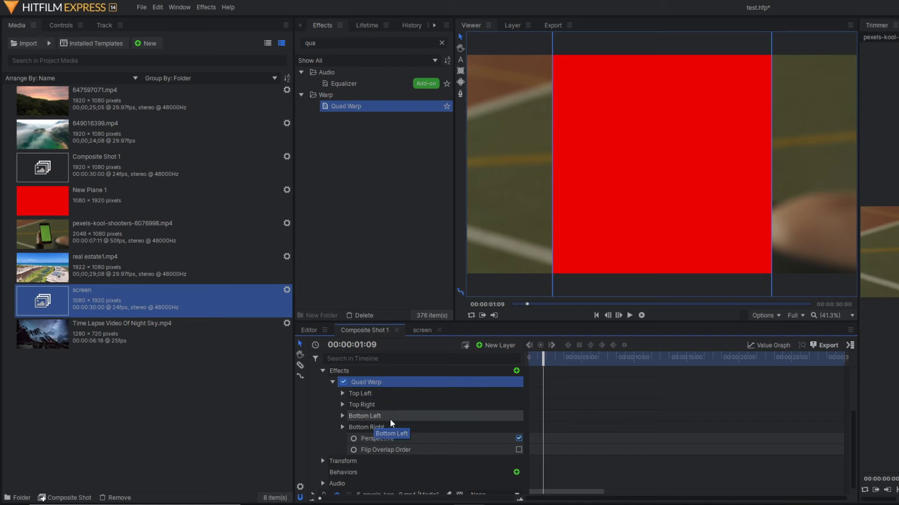
Link Quad Warp's Top Left and Top Right corners to the top left and top right point layers.
{"action": "left_click", "coordinate": [418, 425]}
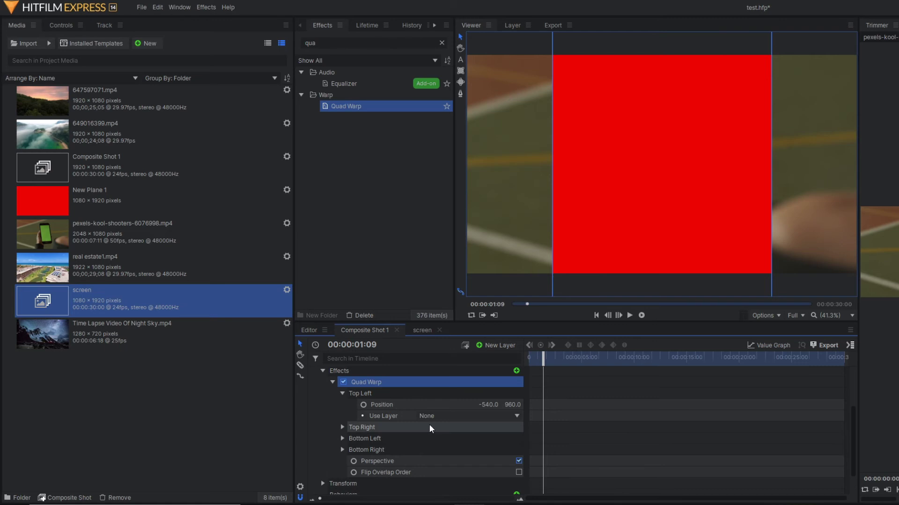
{"action": "left_click", "coordinate": [454, 417]}
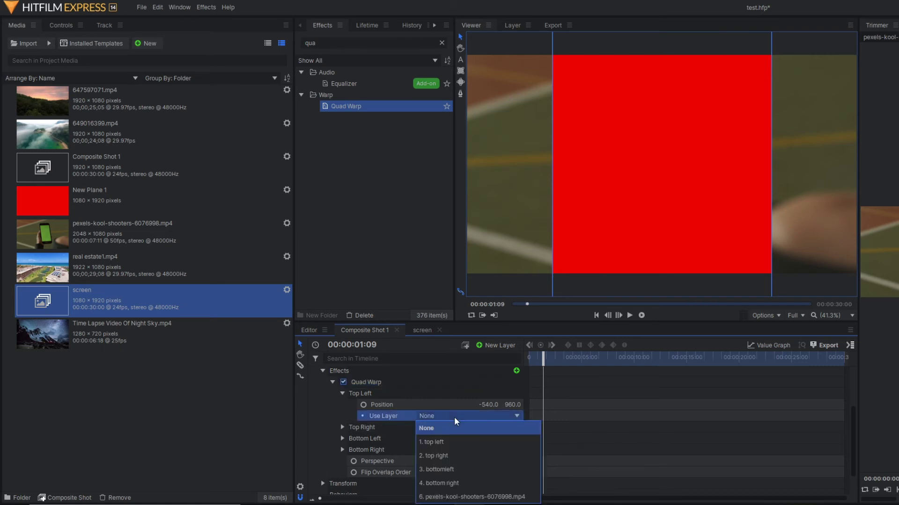
{"action": "left_click", "coordinate": [445, 441]}
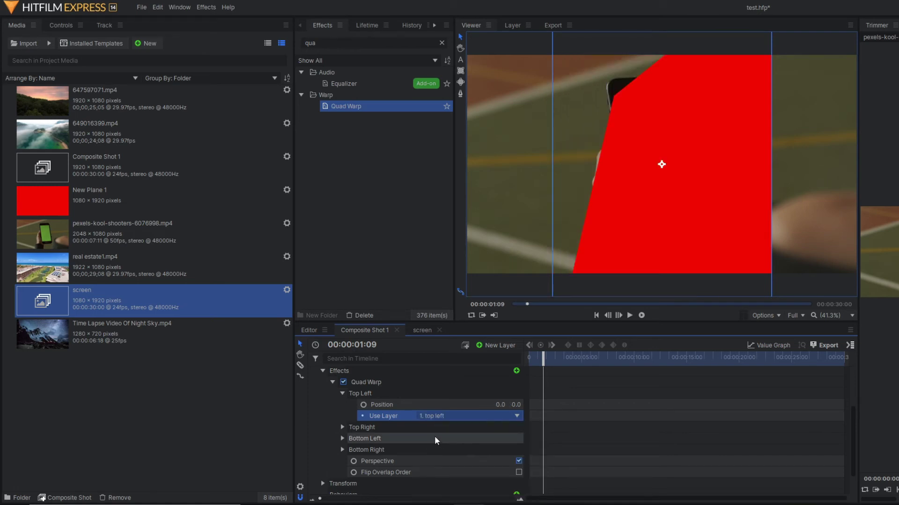
{"action": "left_click", "coordinate": [454, 427]}
{"action": "left_click", "coordinate": [500, 450]}
{"action": "left_click", "coordinate": [435, 397]}
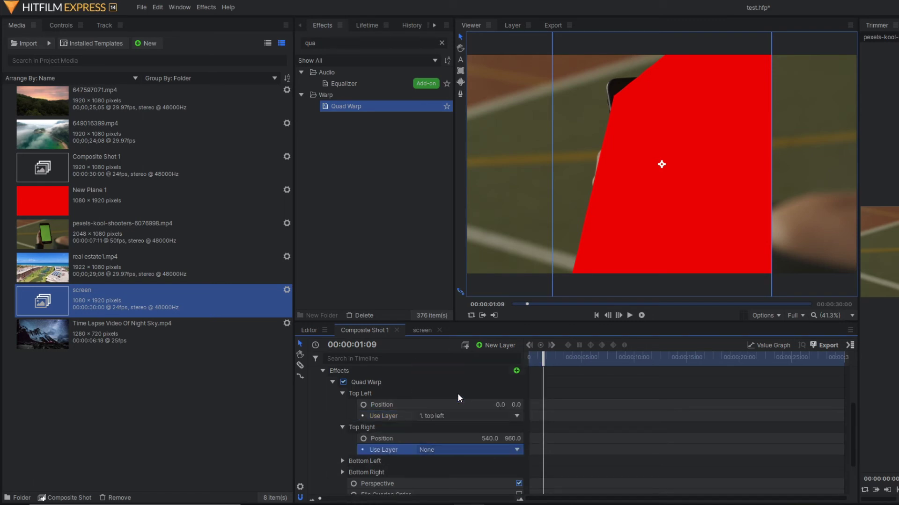
Link the Bottom Left and Bottom Right corners to the bottomleft and bottom right point layers.
{"action": "left_click", "coordinate": [343, 461]}
{"action": "left_click", "coordinate": [497, 453]}
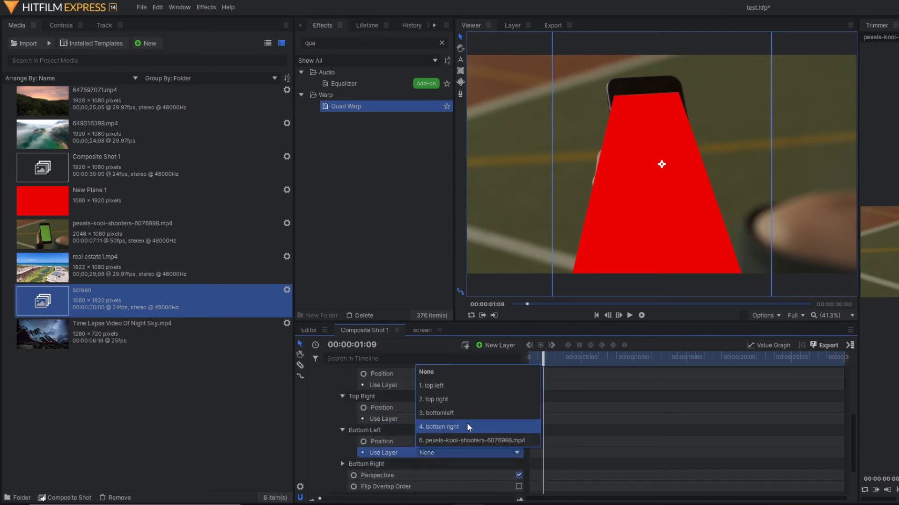
{"action": "left_click", "coordinate": [486, 413]}
{"action": "scroll", "coordinate": [396, 448], "scroll_direction": "down", "scroll_amount": 1}
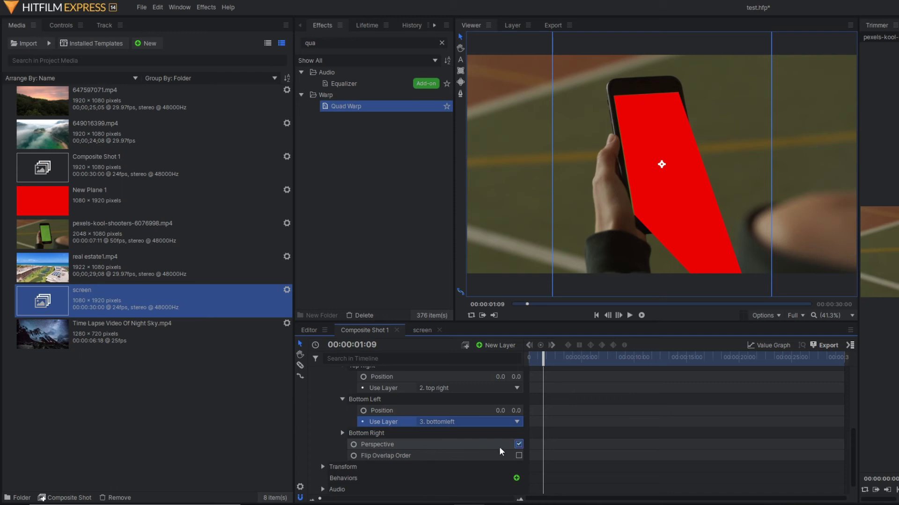
{"action": "left_click", "coordinate": [343, 433]}
{"action": "left_click", "coordinate": [473, 456]}
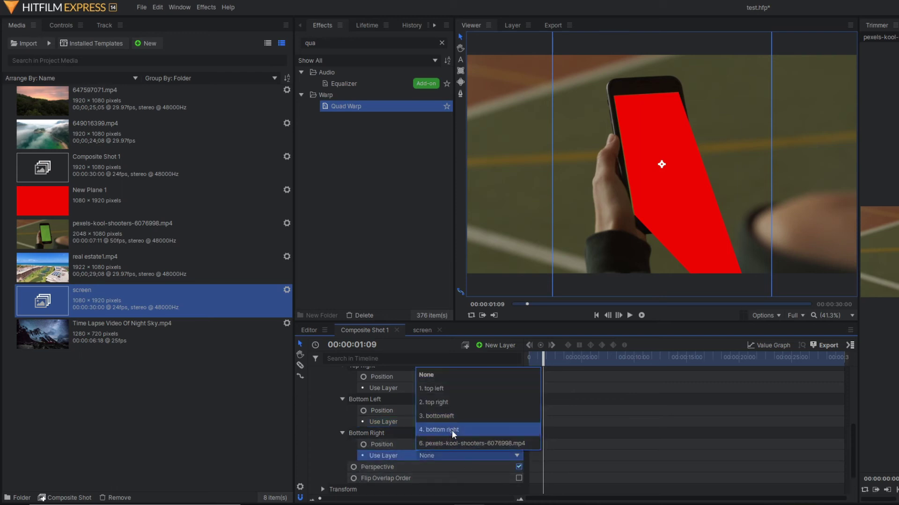
{"action": "left_click", "coordinate": [451, 430]}
{"action": "scroll", "coordinate": [345, 379], "scroll_direction": "up", "scroll_amount": 1}
{"action": "left_click", "coordinate": [317, 390]}
{"action": "key", "text": "Home"}
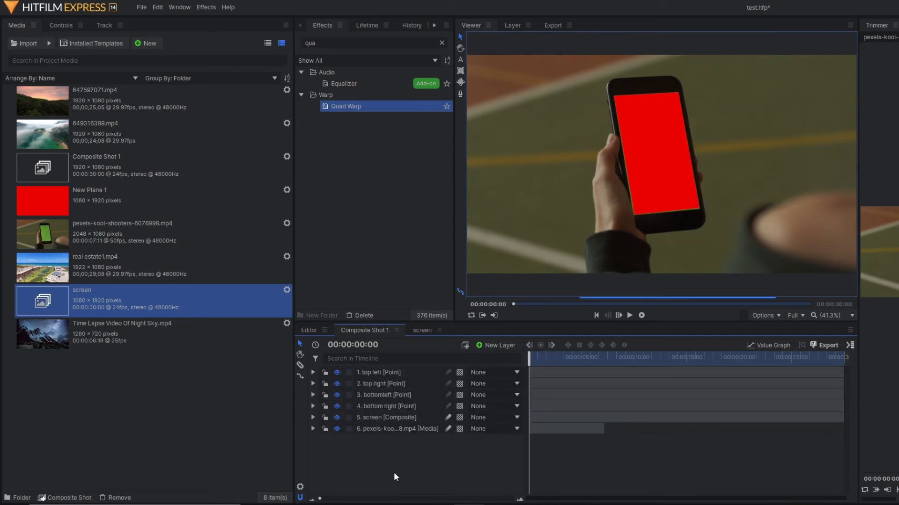
{"action": "left_click", "coordinate": [629, 315]}
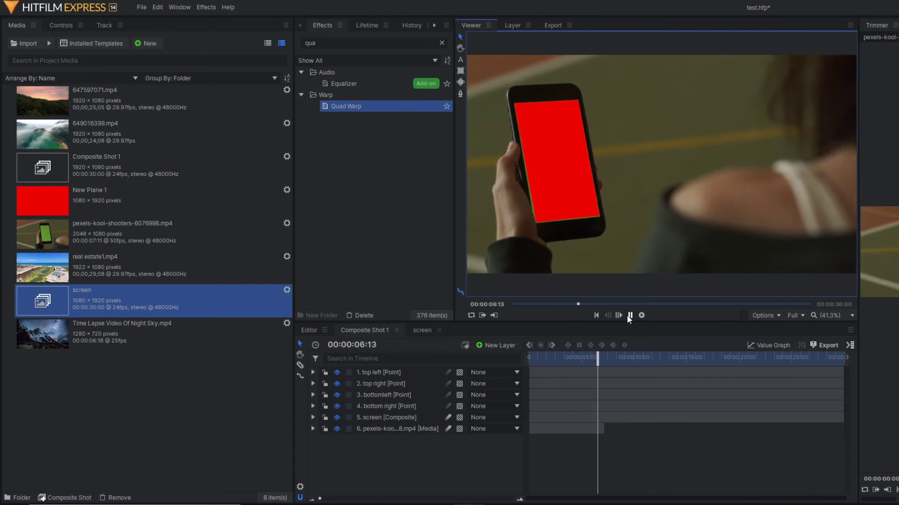
{"action": "left_click", "coordinate": [540, 358]}
{"action": "left_click", "coordinate": [631, 315]}
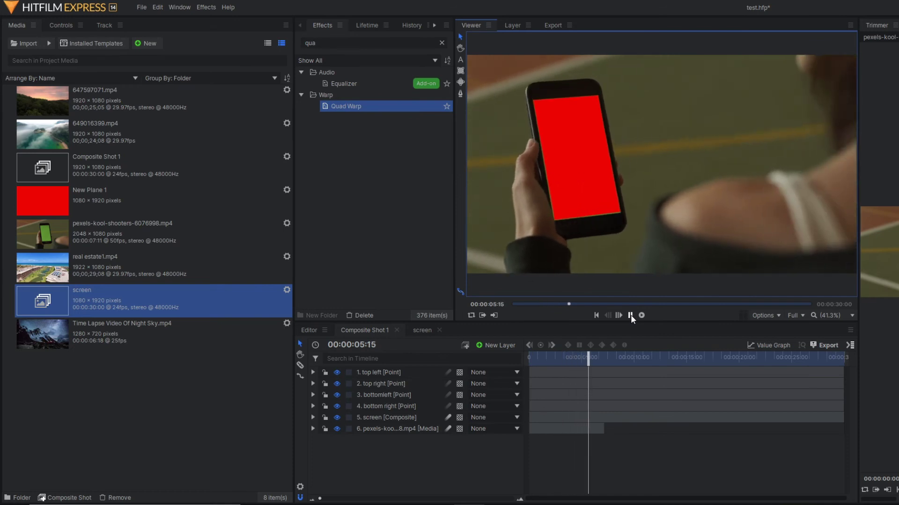
{"action": "left_click", "coordinate": [630, 315]}
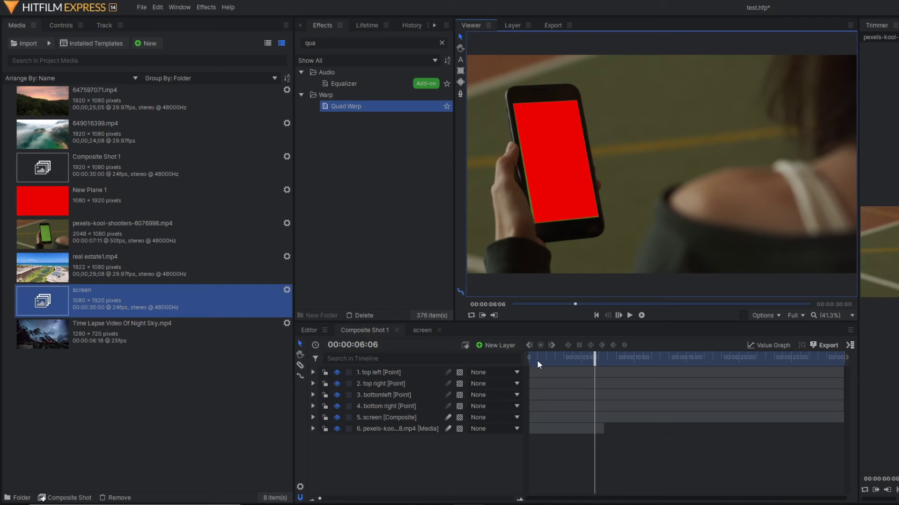
{"action": "left_click_drag", "start_coordinate": [537, 360], "coordinate": [495, 361]}
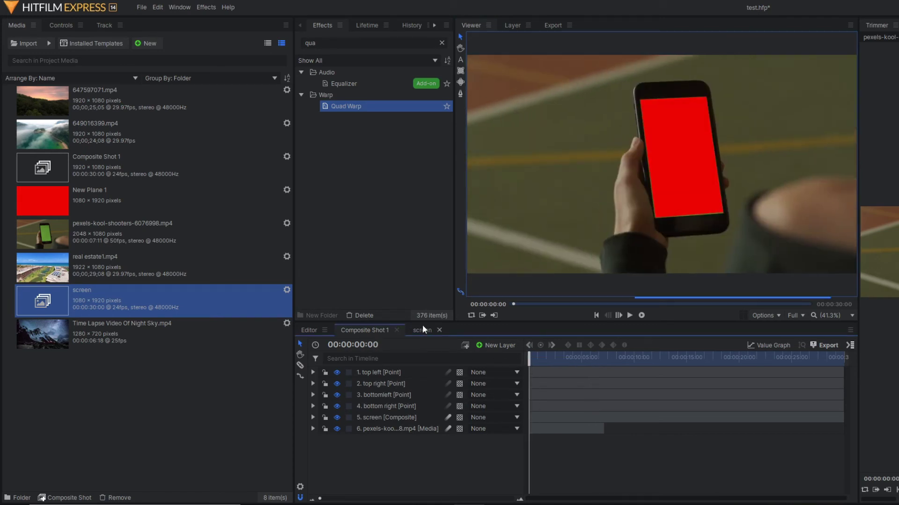
Add 649016399.mp4 to the screen composite, placed above the red New Plane 1.
{"action": "left_click", "coordinate": [422, 329]}
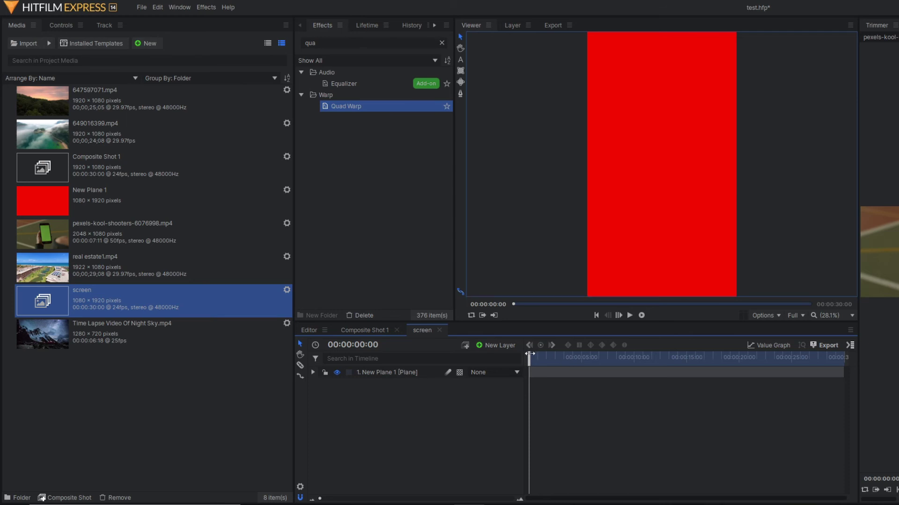
{"action": "left_click_drag", "start_coordinate": [147, 145], "coordinate": [353, 395]}
{"action": "left_click_drag", "start_coordinate": [400, 372], "coordinate": [392, 394]}
{"action": "left_click", "coordinate": [386, 375]}
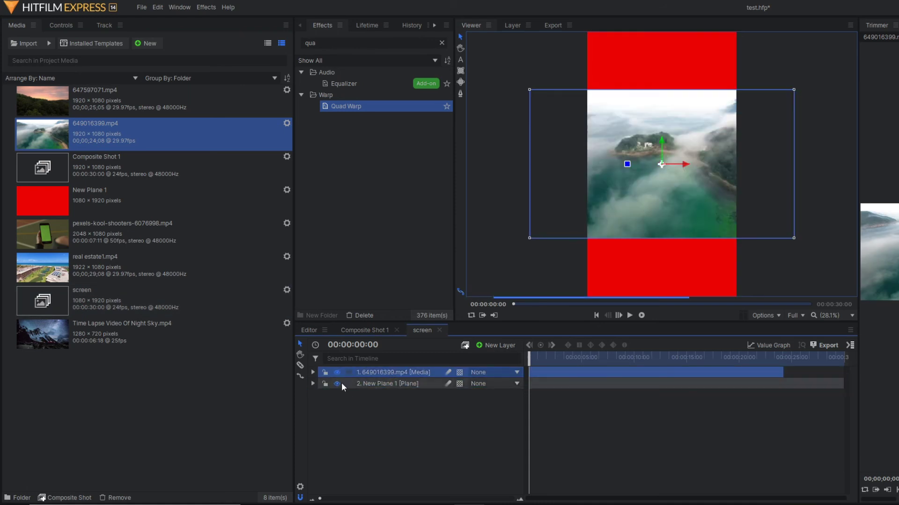
Scale the island clip to 198%, offset its Position X, and trim its end shorter.
{"action": "left_click", "coordinate": [312, 373]}
{"action": "left_click", "coordinate": [331, 414]}
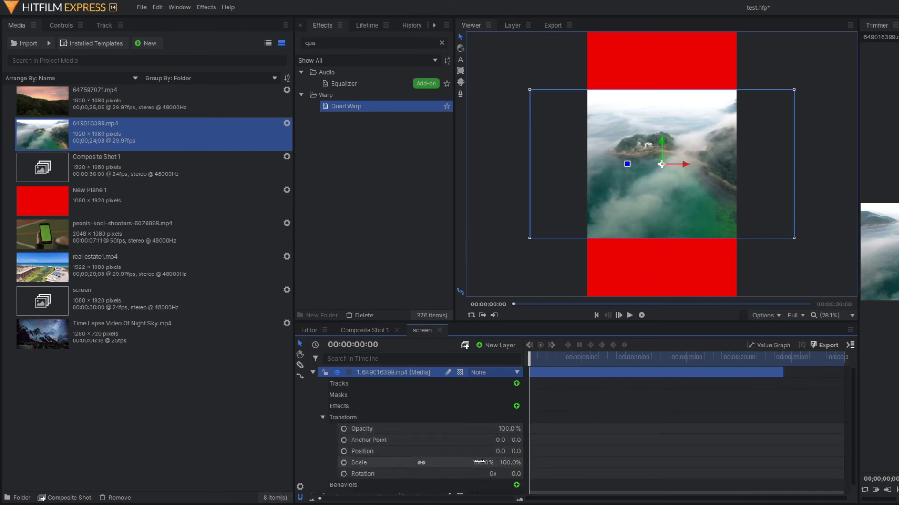
{"action": "left_click_drag", "start_coordinate": [488, 462], "coordinate": [533, 463]}
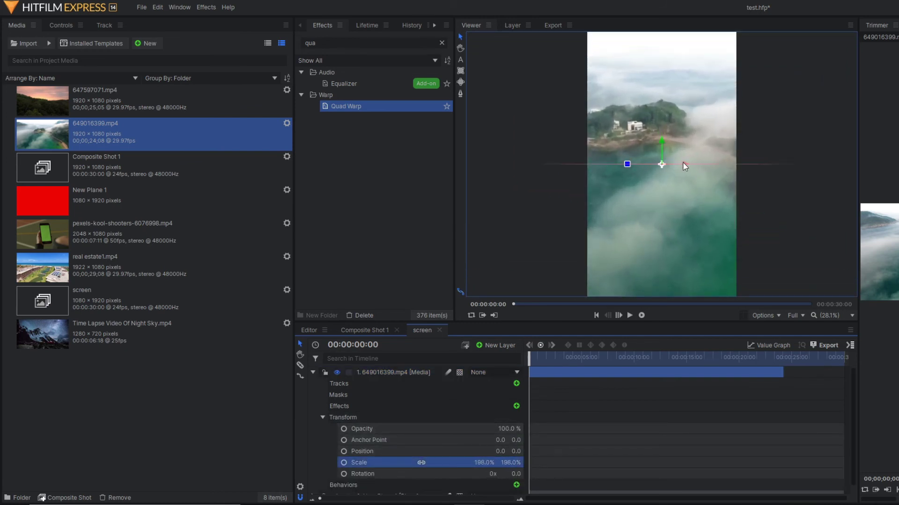
{"action": "left_click_drag", "start_coordinate": [684, 166], "coordinate": [716, 164]}
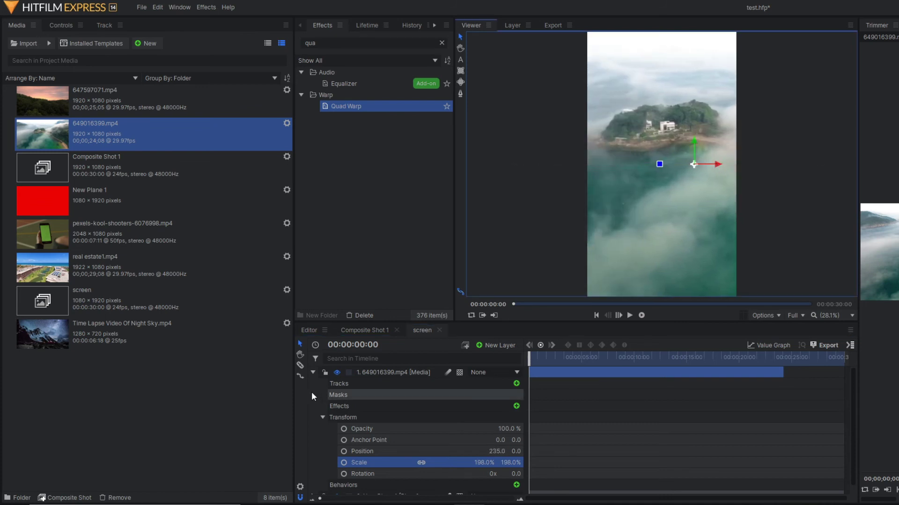
{"action": "left_click", "coordinate": [313, 372]}
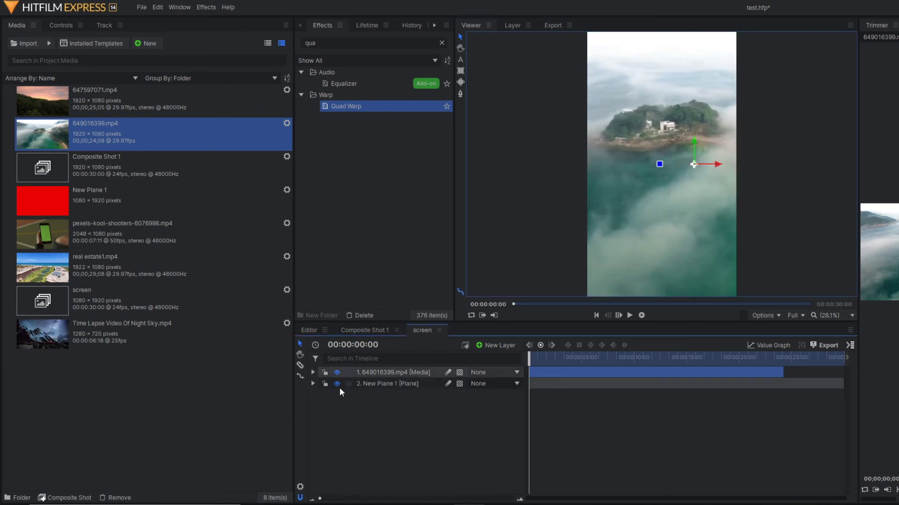
{"action": "left_click", "coordinate": [402, 373]}
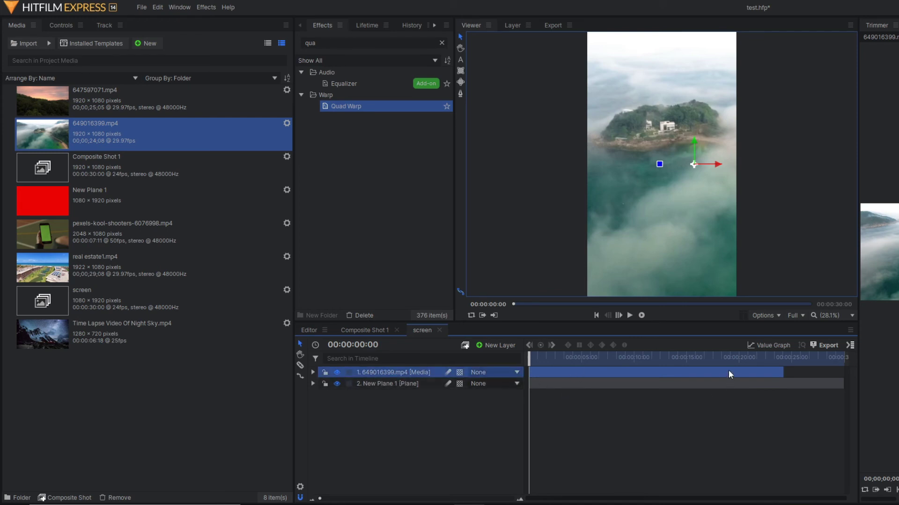
{"action": "left_click_drag", "start_coordinate": [782, 374], "coordinate": [576, 371]}
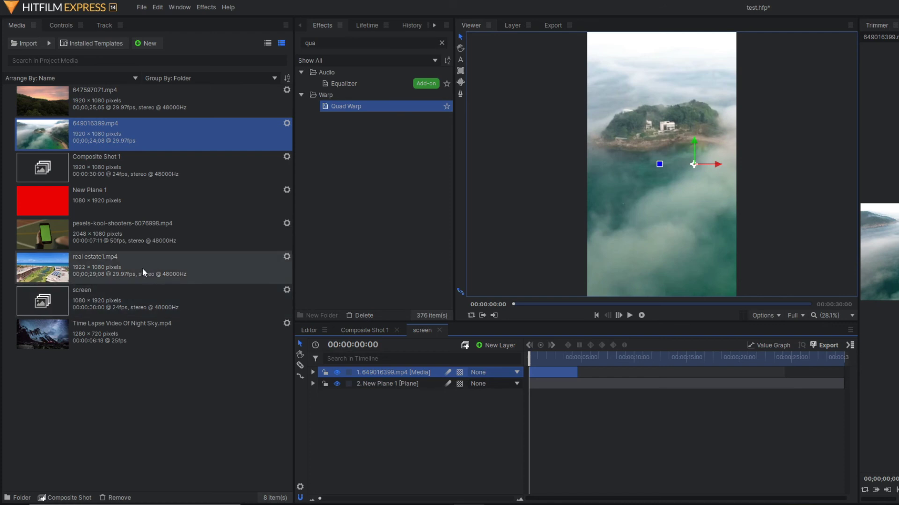
Add real estate1.mp4 after the island clip, enlarge it to fill the frame, and trim both ends.
{"action": "left_click_drag", "start_coordinate": [142, 269], "coordinate": [383, 374]}
{"action": "left_click", "coordinate": [313, 372]}
{"action": "left_click_drag", "start_coordinate": [485, 462], "coordinate": [639, 271]}
{"action": "left_click", "coordinate": [313, 372]}
{"action": "left_click_drag", "start_coordinate": [530, 373], "coordinate": [578, 373]}
{"action": "left_click_drag", "start_coordinate": [785, 372], "coordinate": [626, 372]}
Add the night-sky time-lapse clip, scale it to 273%, nudge it sideways, and rewind to the start.
{"action": "left_click_drag", "start_coordinate": [154, 334], "coordinate": [658, 377]}
{"action": "left_click", "coordinate": [654, 359]}
{"action": "left_click", "coordinate": [313, 372]}
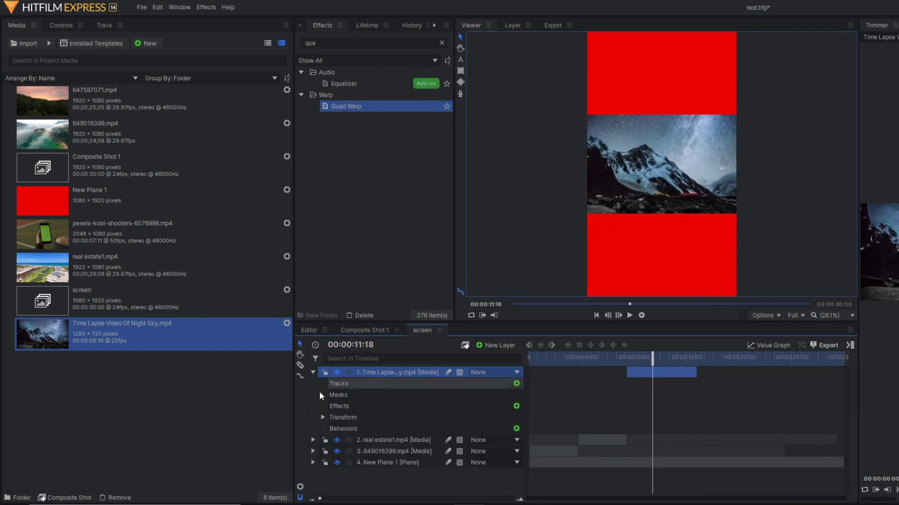
{"action": "left_click", "coordinate": [322, 417]}
{"action": "left_click_drag", "start_coordinate": [479, 463], "coordinate": [543, 463]}
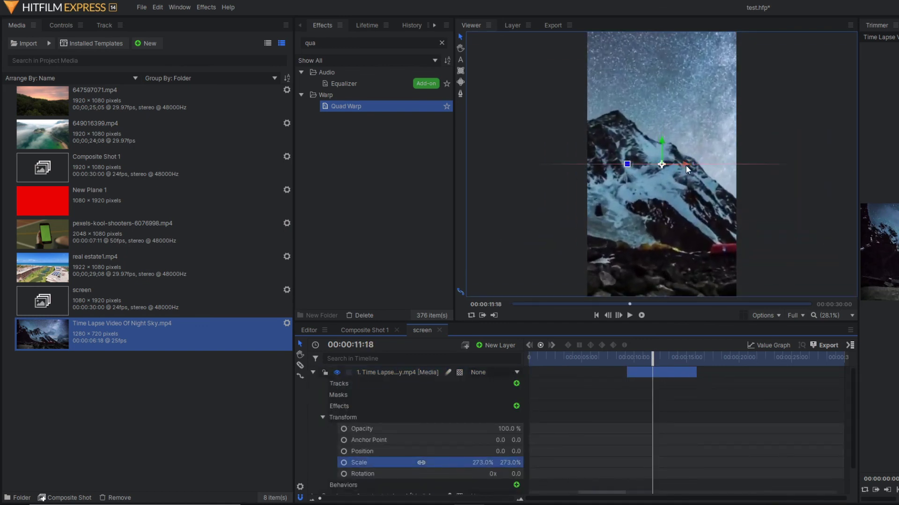
{"action": "left_click_drag", "start_coordinate": [688, 164], "coordinate": [693, 166]}
{"action": "left_click", "coordinate": [313, 372]}
{"action": "left_click", "coordinate": [537, 356]}
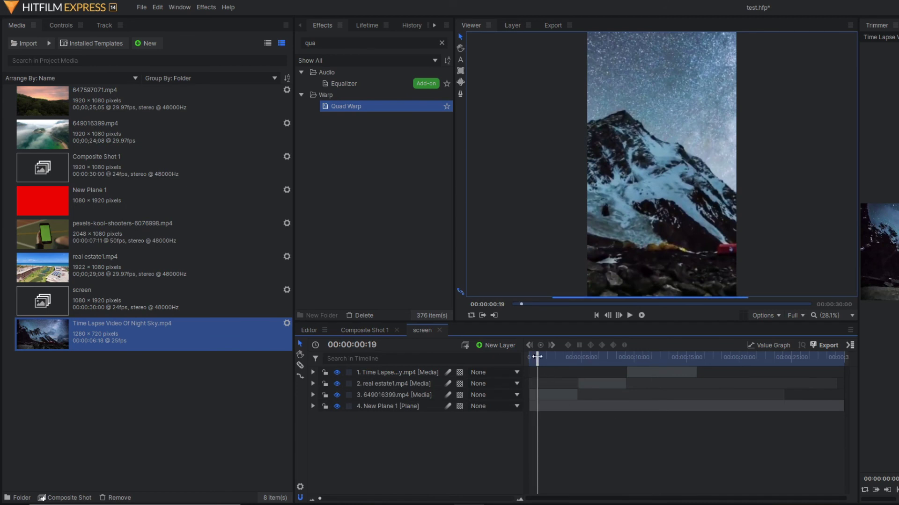
{"action": "left_click_drag", "start_coordinate": [537, 357], "coordinate": [528, 357]}
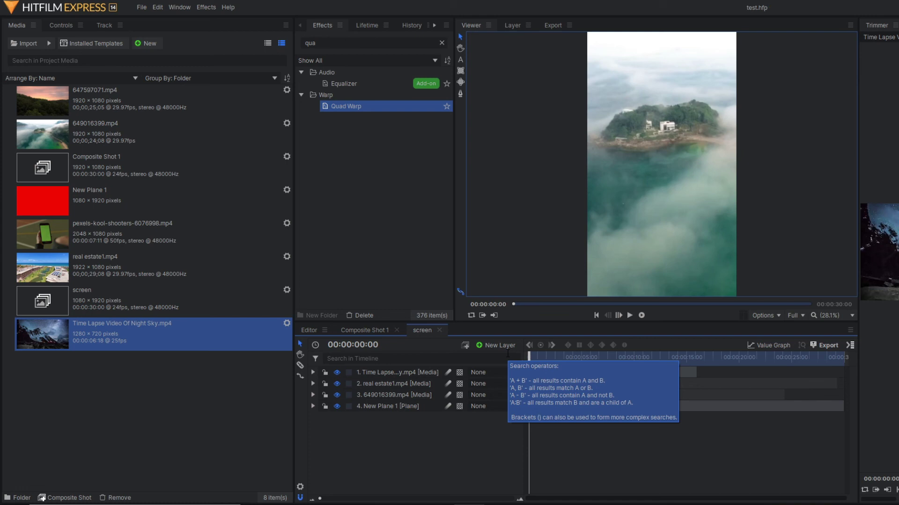
Play Composite Shot 1 to preview the foggy island footage on the phone's display.
{"action": "left_click", "coordinate": [364, 330]}
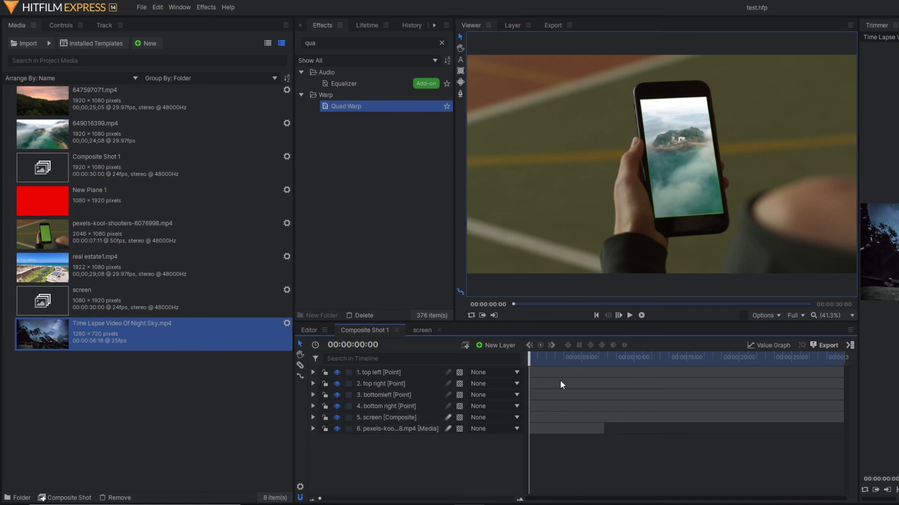
{"action": "left_click", "coordinate": [629, 315]}
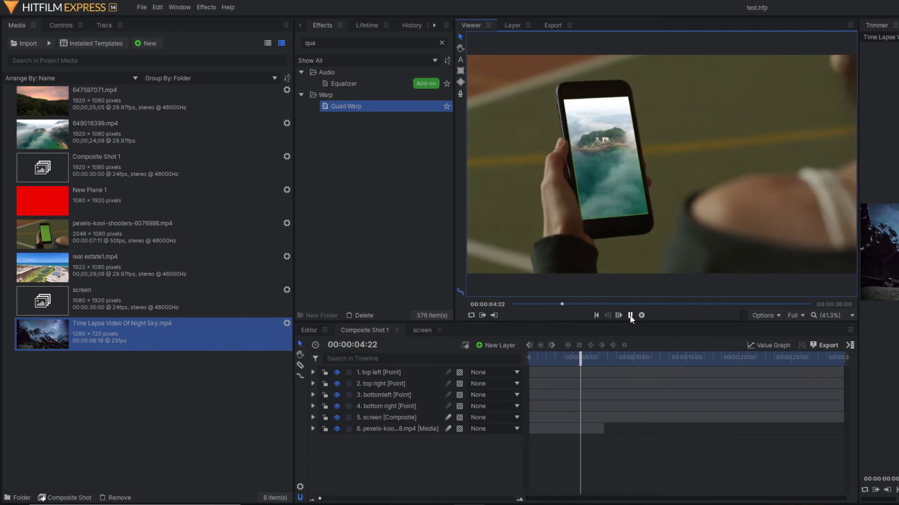
Trim the island clip, slide and shorten real estate1.mp4, and move the night-sky clip about 7 seconds earlier.
{"action": "left_click_drag", "start_coordinate": [578, 396], "coordinate": [542, 395]}
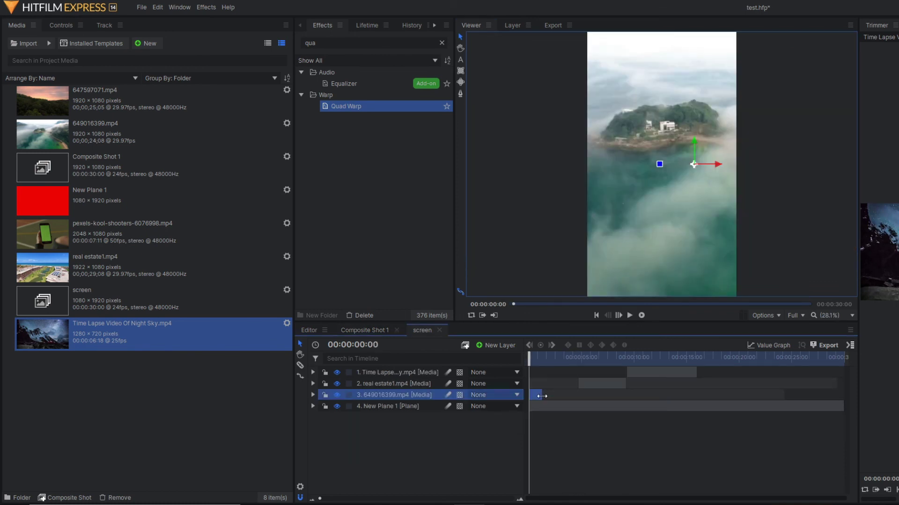
{"action": "left_click_drag", "start_coordinate": [594, 384], "coordinate": [562, 384]}
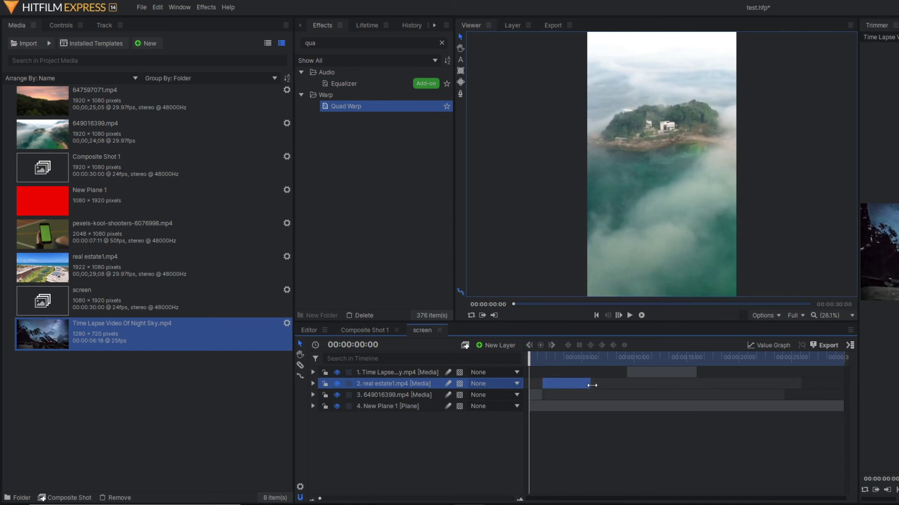
{"action": "left_click_drag", "start_coordinate": [592, 384], "coordinate": [558, 385]}
{"action": "left_click_drag", "start_coordinate": [637, 372], "coordinate": [567, 373]}
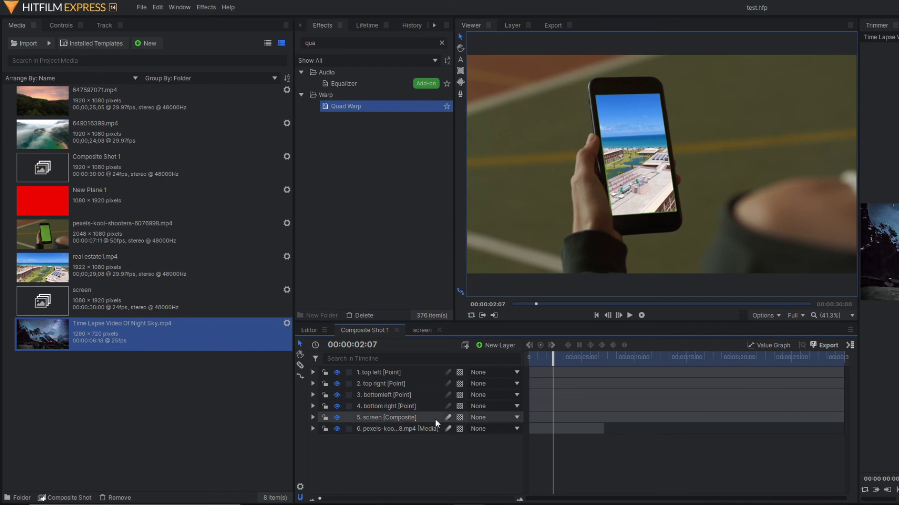
Search 'color diff' and apply Color Difference Key to the pexels phone footage layer.
{"action": "left_click", "coordinate": [376, 433]}
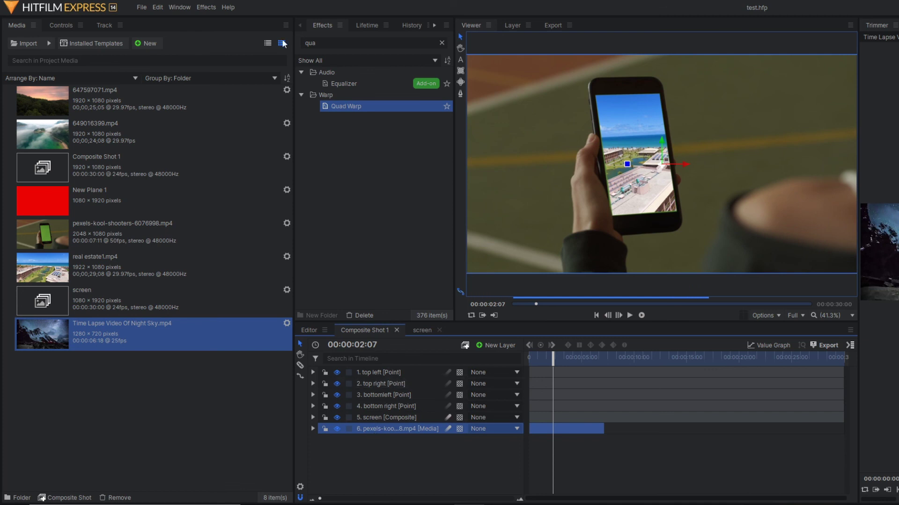
{"action": "double_click", "coordinate": [318, 49]}
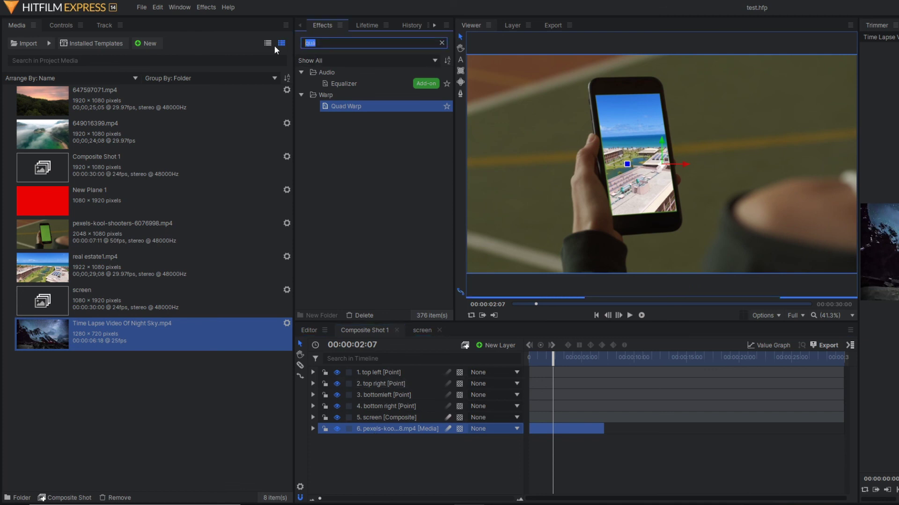
{"action": "type", "text": "color"}
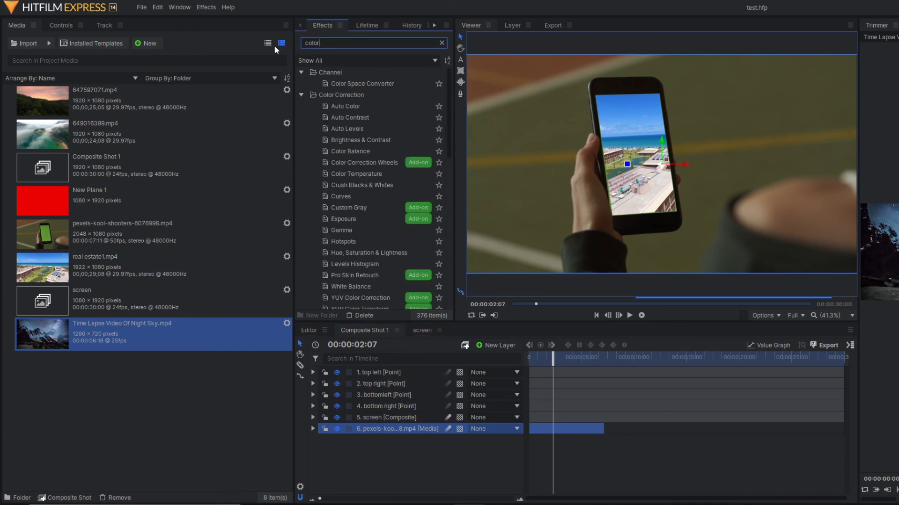
{"action": "type", "text": " diff"}
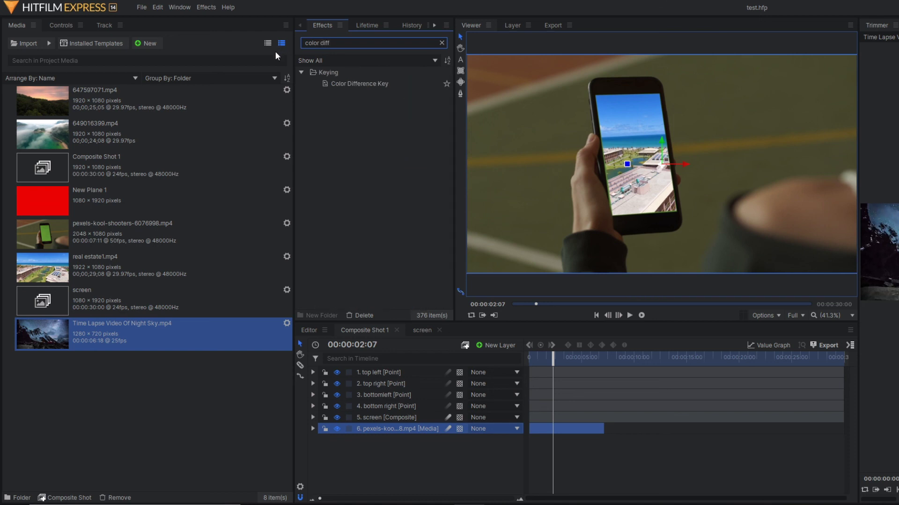
{"action": "left_click_drag", "start_coordinate": [366, 82], "coordinate": [367, 427]}
{"action": "scroll", "coordinate": [321, 417], "scroll_direction": "up", "scroll_amount": 3}
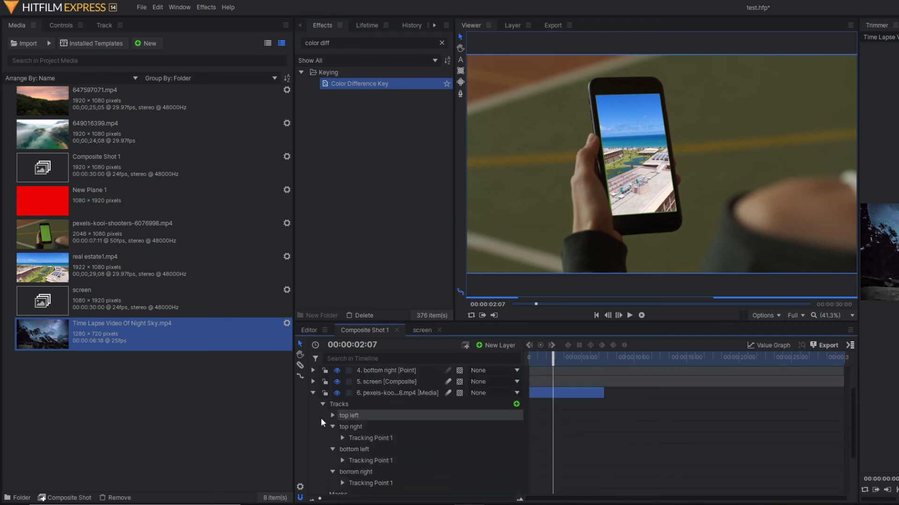
{"action": "left_click", "coordinate": [313, 423]}
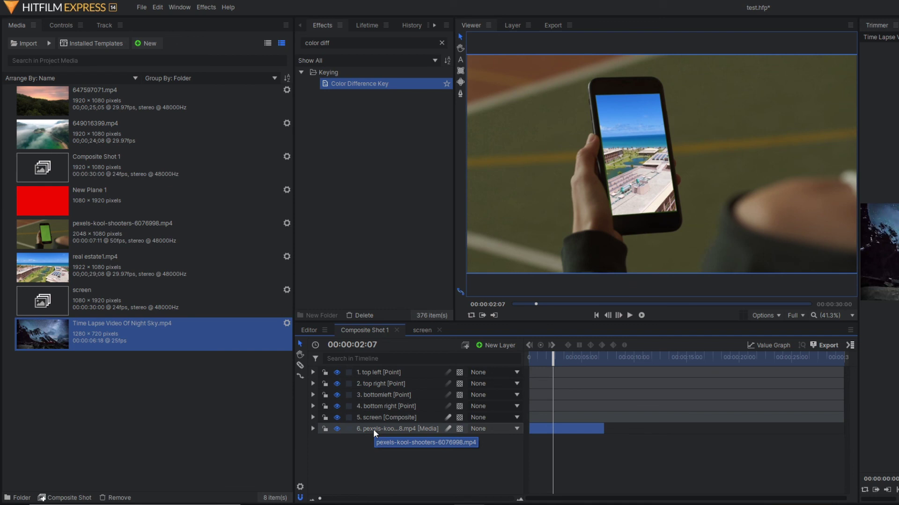
Move the phone layer above screen [Composite] and hide the composite to reveal the green screen.
{"action": "left_click_drag", "start_coordinate": [372, 428], "coordinate": [375, 413]}
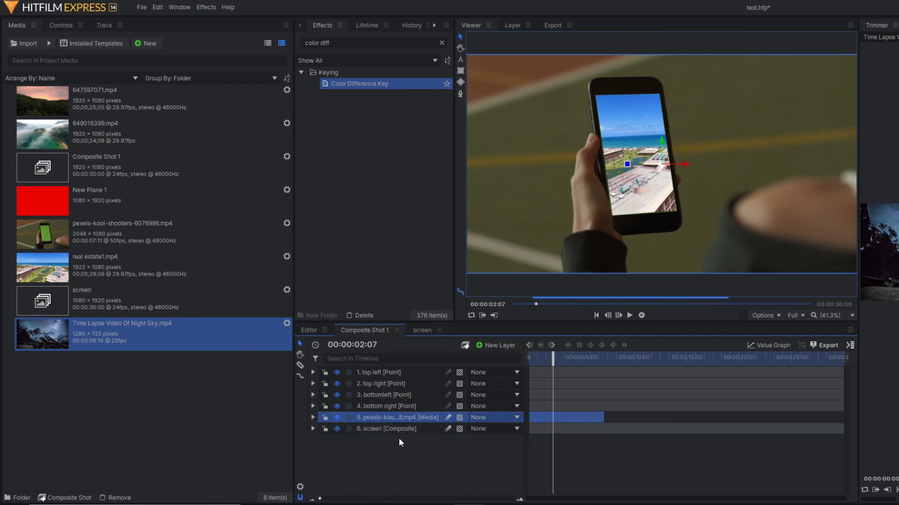
{"action": "left_click", "coordinate": [337, 429]}
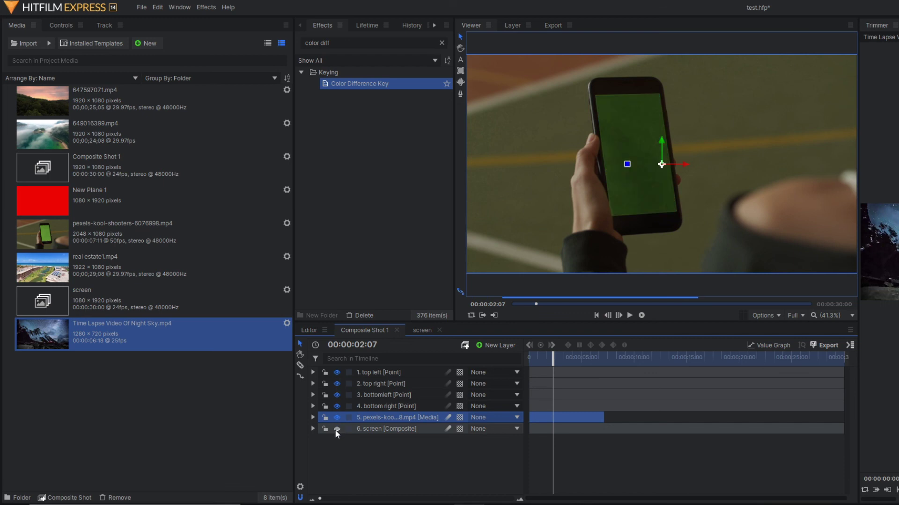